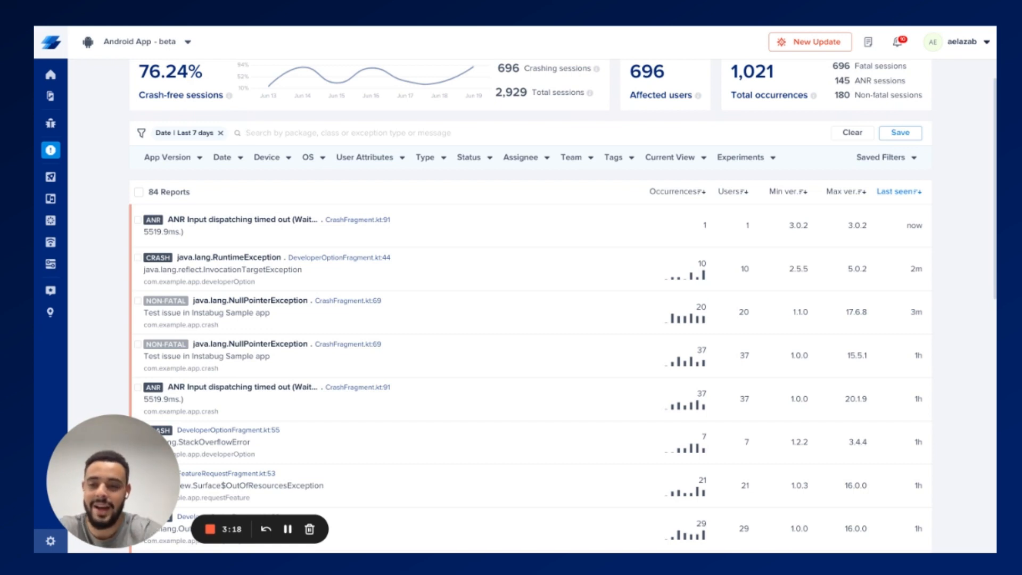
# Step: Search the crash reports for "featureA" and open the RuntimeException crash in FeatureA.java
pyautogui.write('featu')
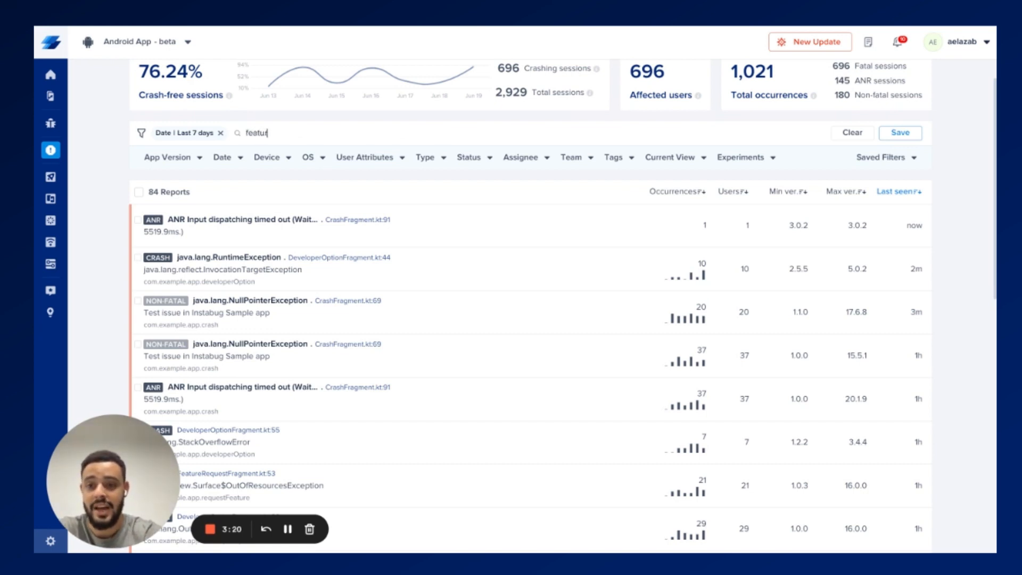
pyautogui.write('reA')
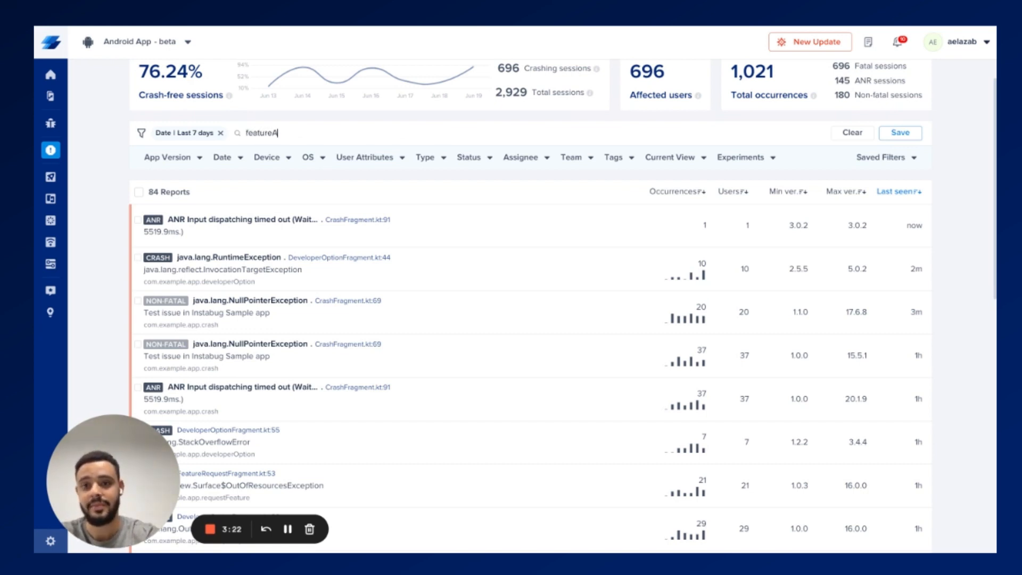
pyautogui.press('Return')
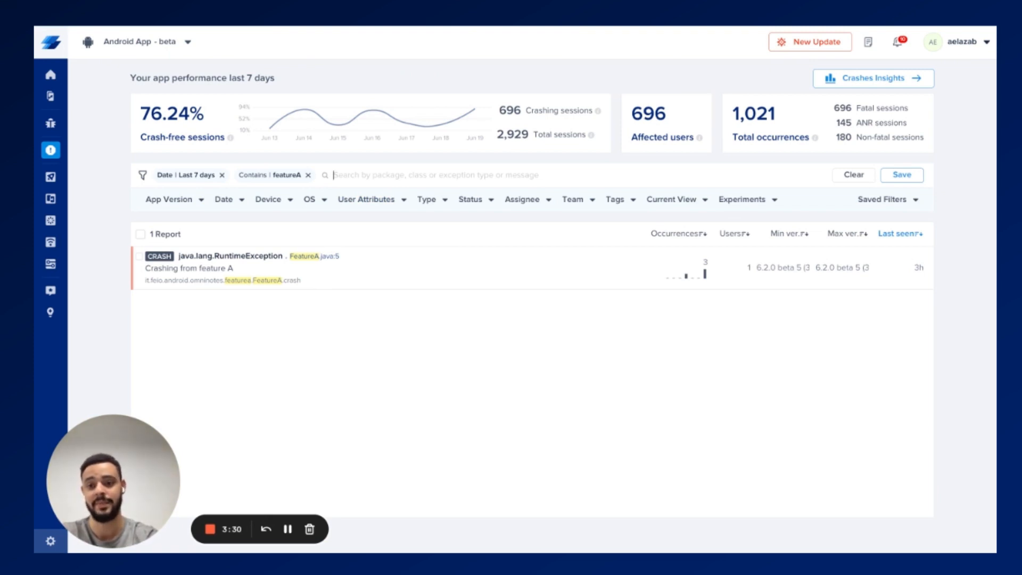
pyautogui.click(341, 272)
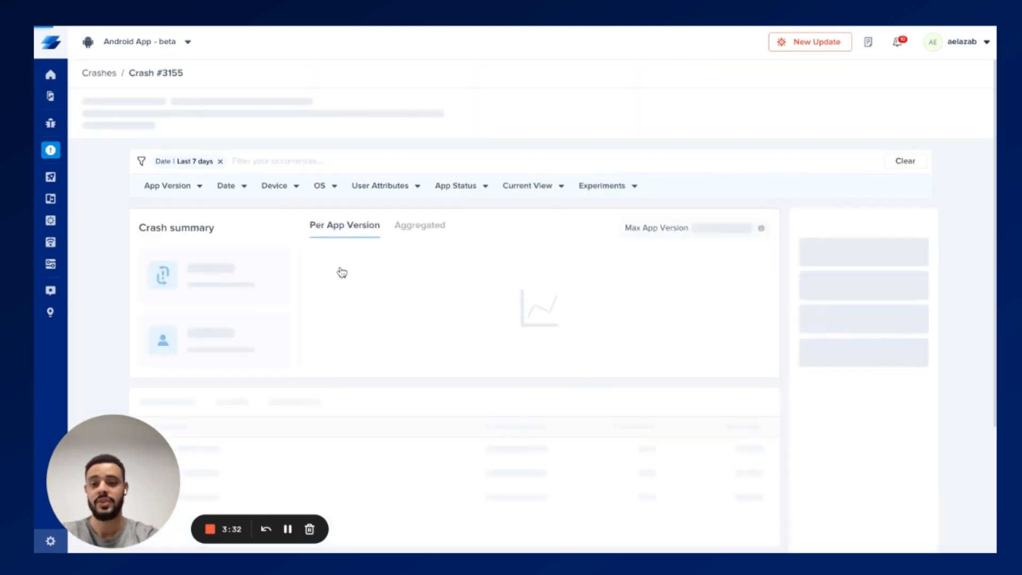
# Step: Assign the opened crash to the Feature-A team
pyautogui.scroll(-1, 344, 269)
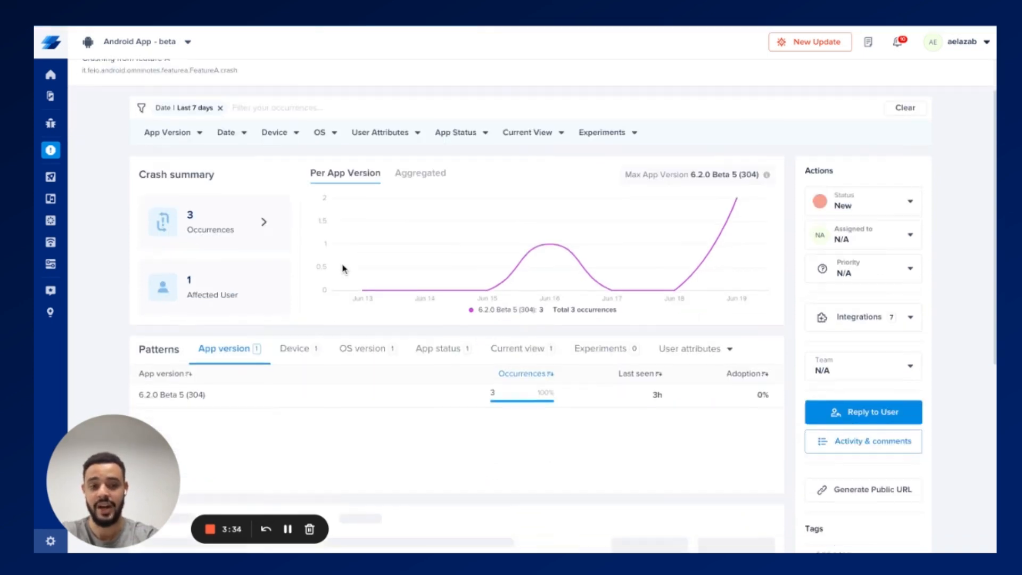
pyautogui.click(848, 366)
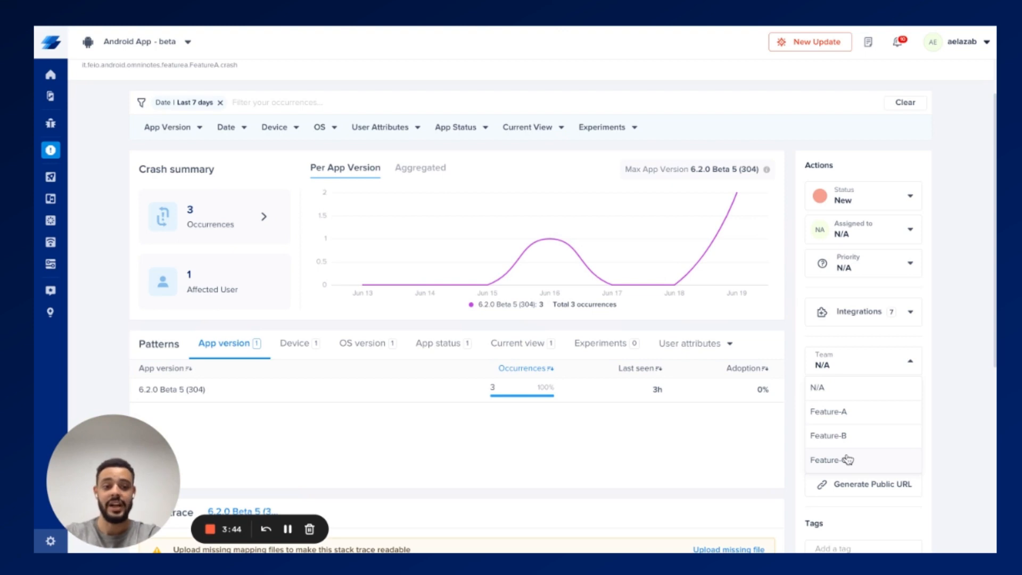
pyautogui.click(853, 415)
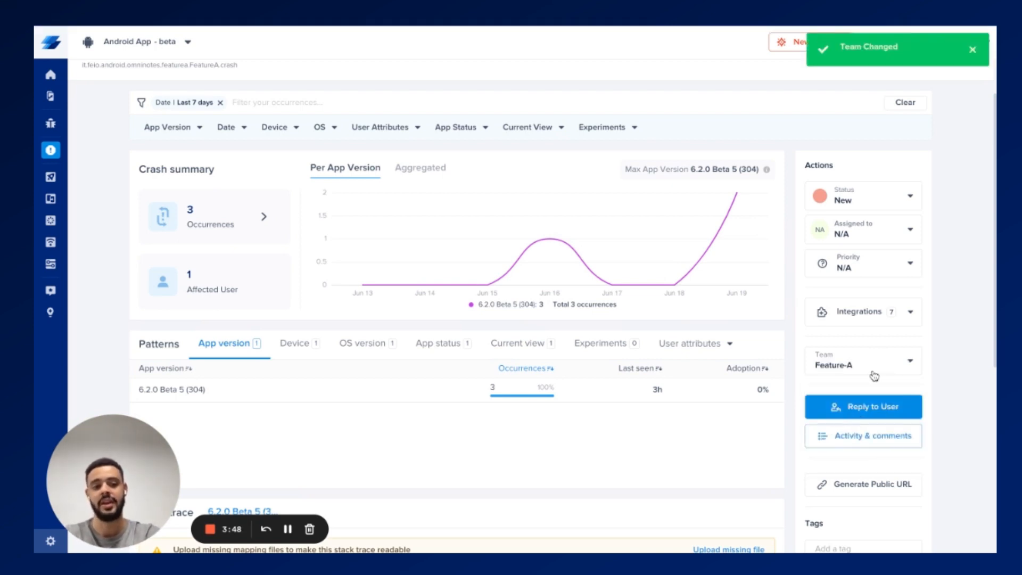
# Step: Review the crash's activity and comments log, including its team assignment history, and close it
pyautogui.scroll(-1, 852, 442)
pyautogui.click(862, 402)
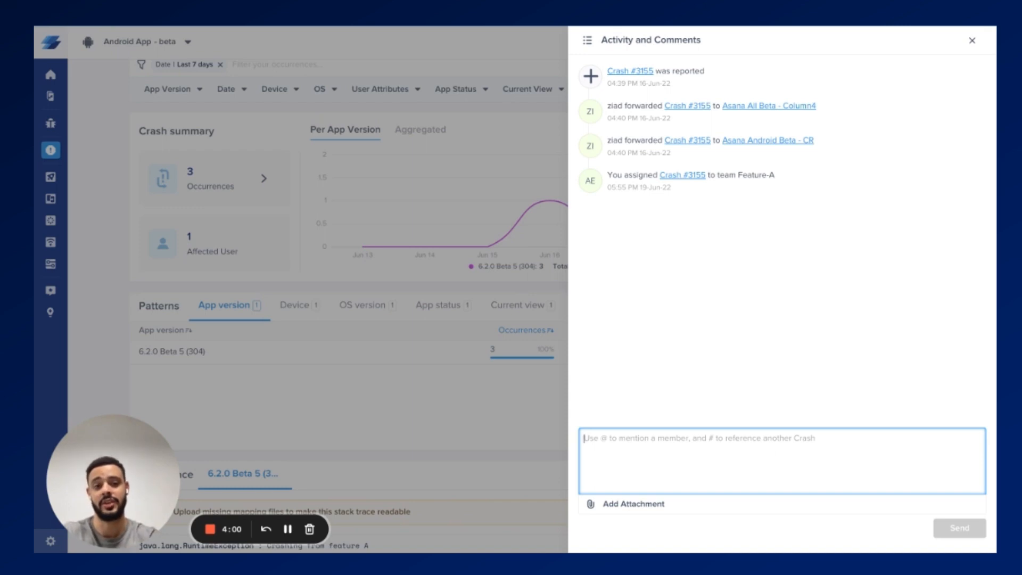
pyautogui.click(971, 41)
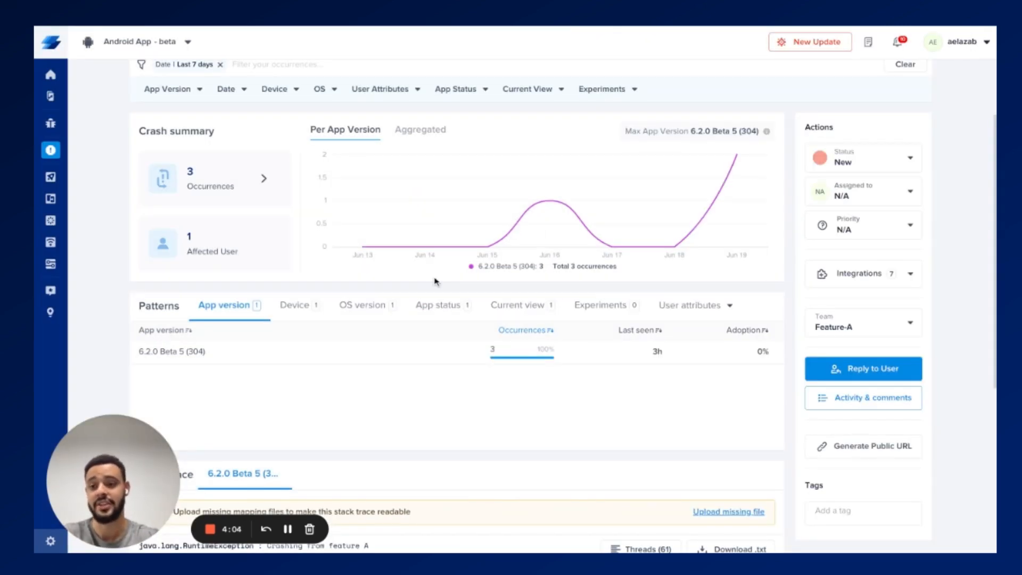
# Step: Return to the crashes list, remove the "featureA" search filter and filter the reports by team Feature-A
pyautogui.click(80, 150)
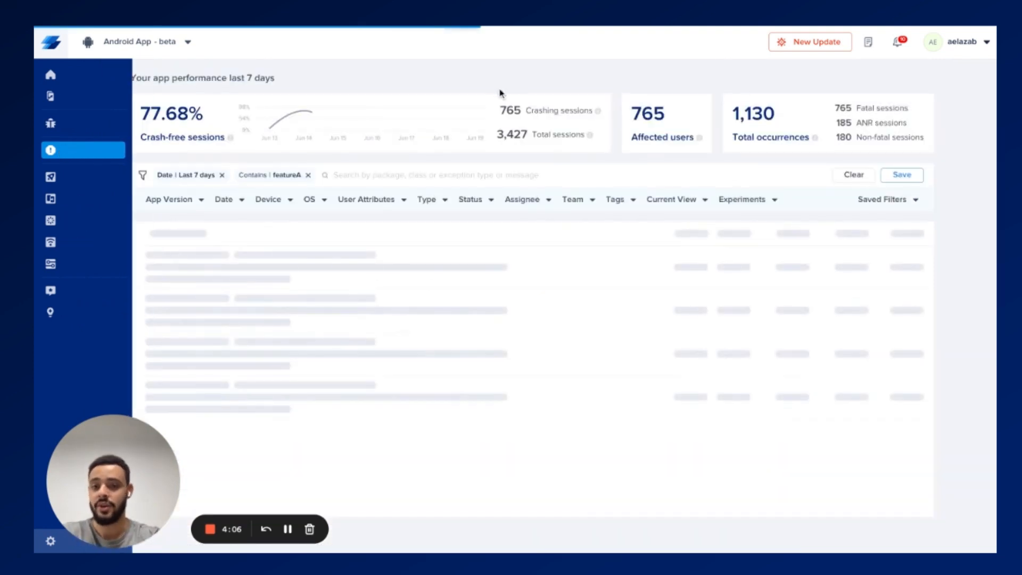
pyautogui.click(308, 175)
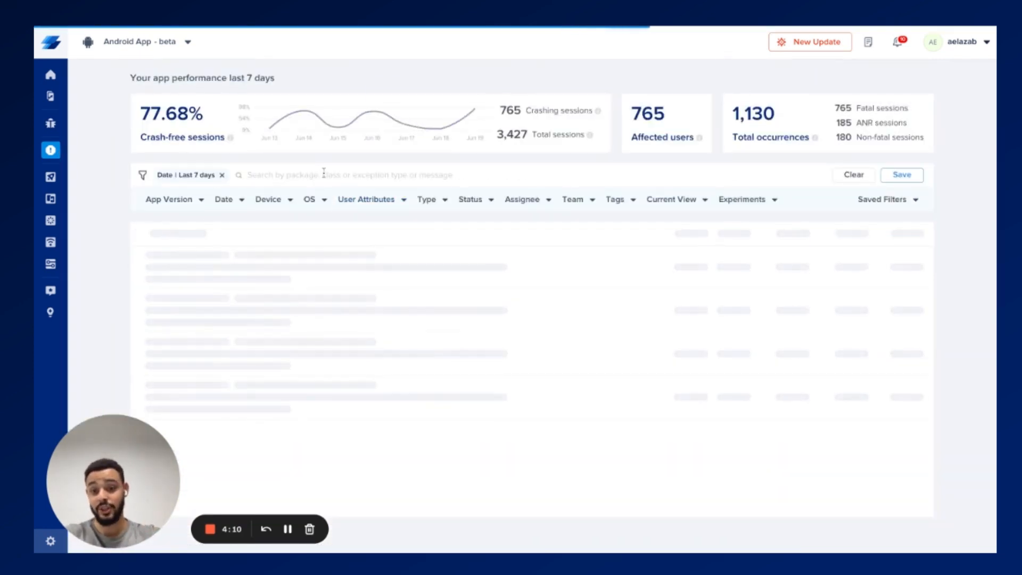
pyautogui.click(581, 200)
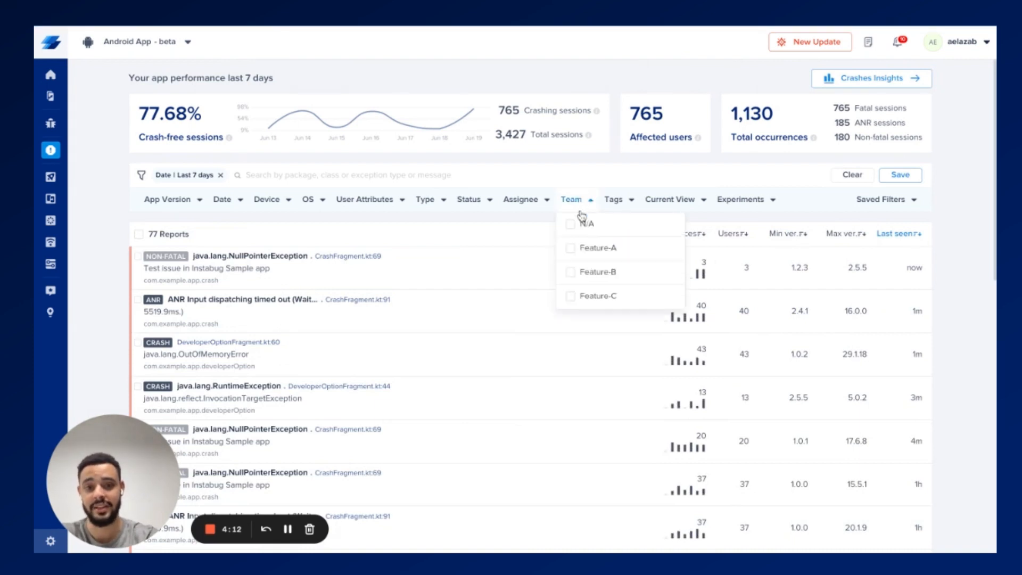
pyautogui.click(590, 255)
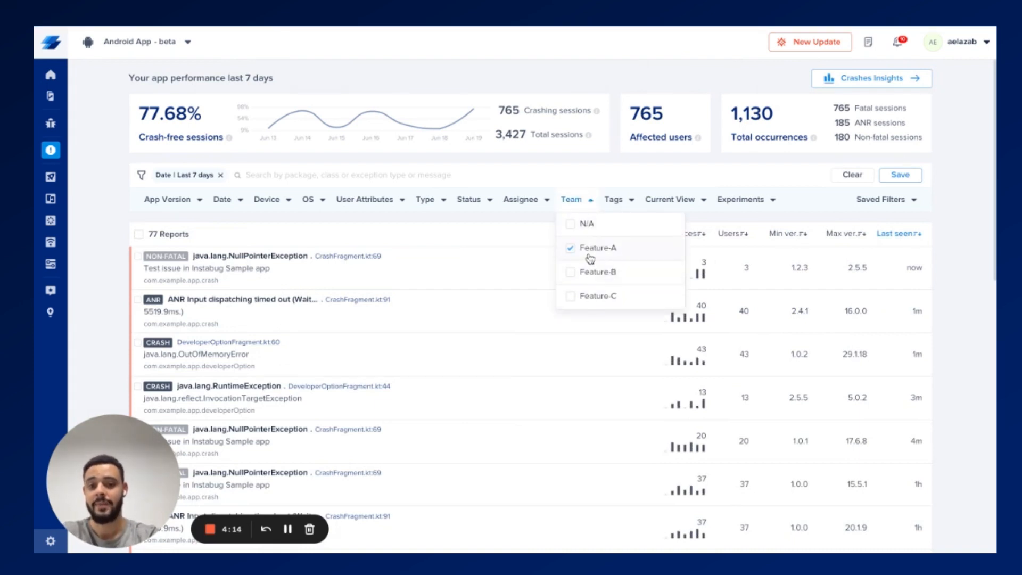
pyautogui.click(564, 202)
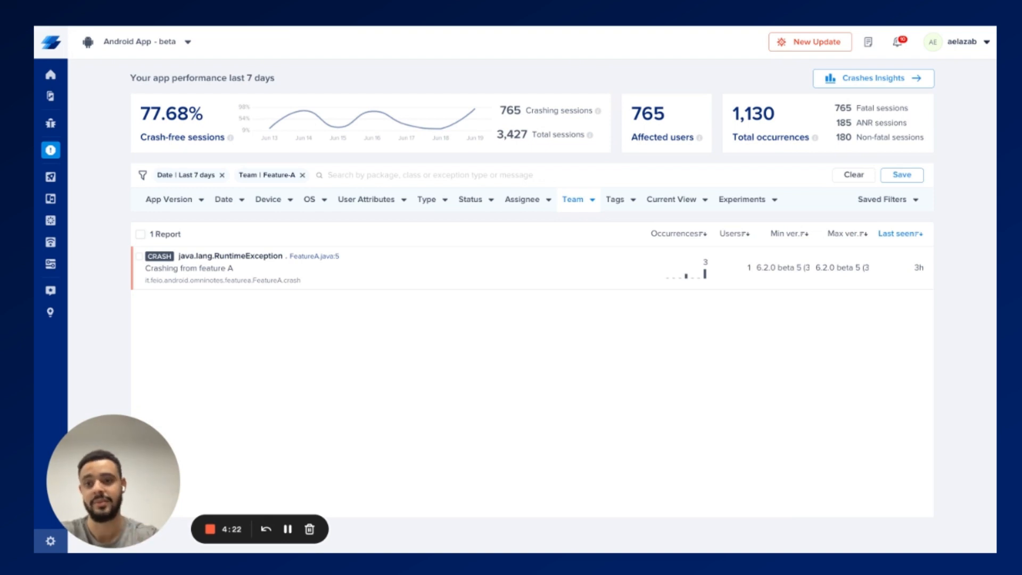
# Step: Remove the Feature-A team filter from the crashes list
pyautogui.click(573, 199)
pyautogui.click(570, 247)
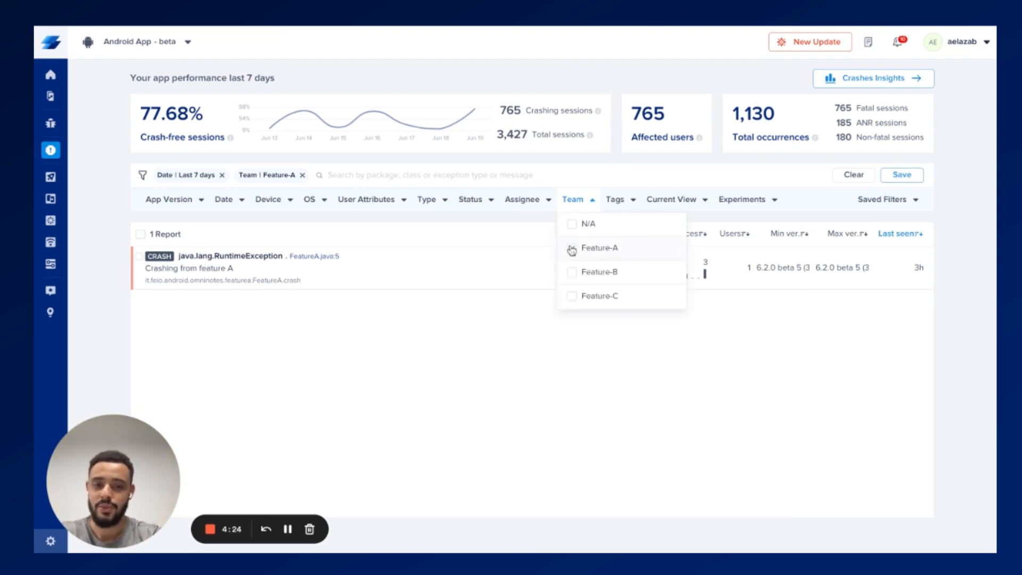
pyautogui.click(575, 200)
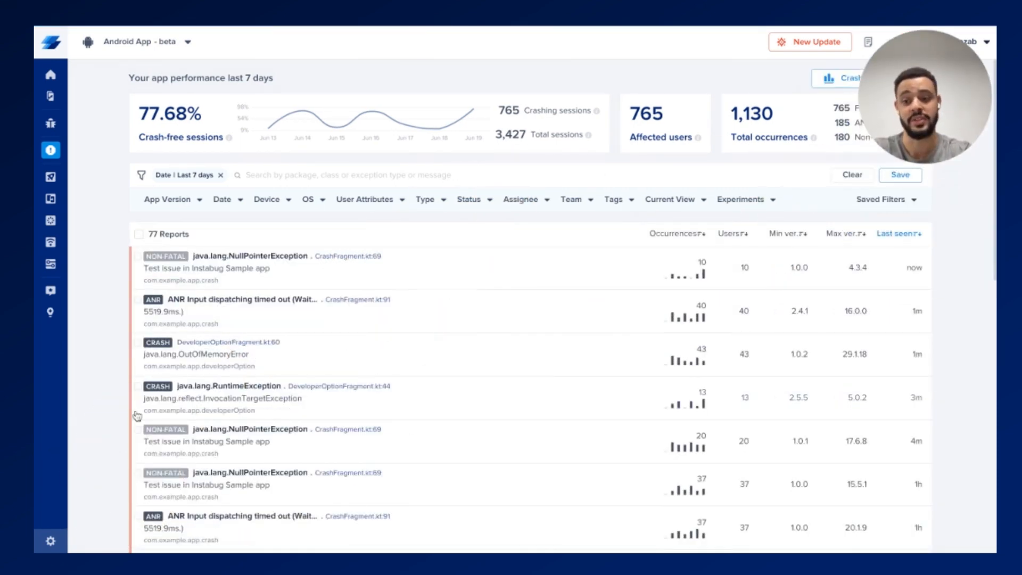
# Step: Create a new automation rule in the settings for Crashes, triggered by "A new occurrence on an existing crash"
pyautogui.click(59, 549)
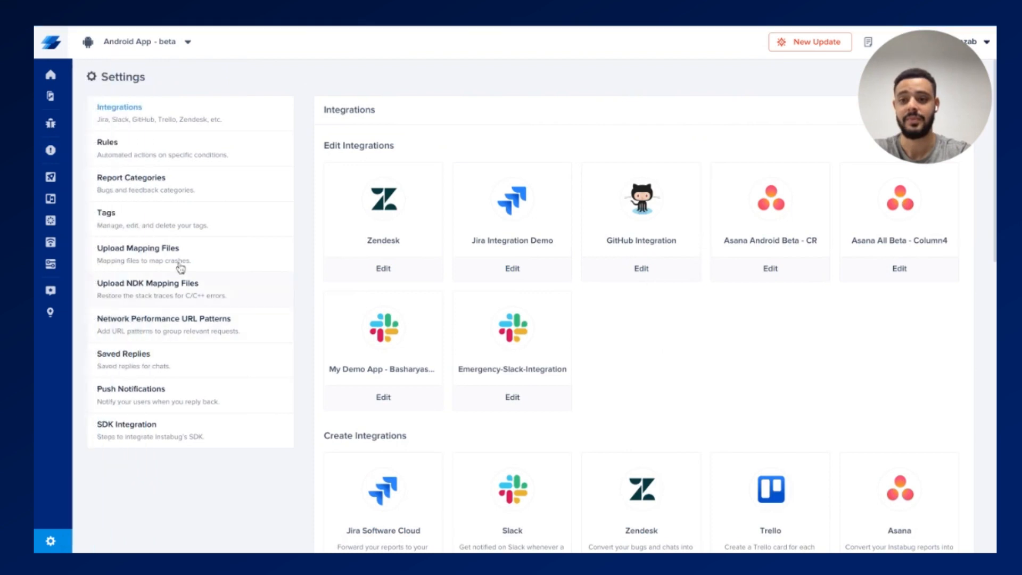
pyautogui.click(161, 147)
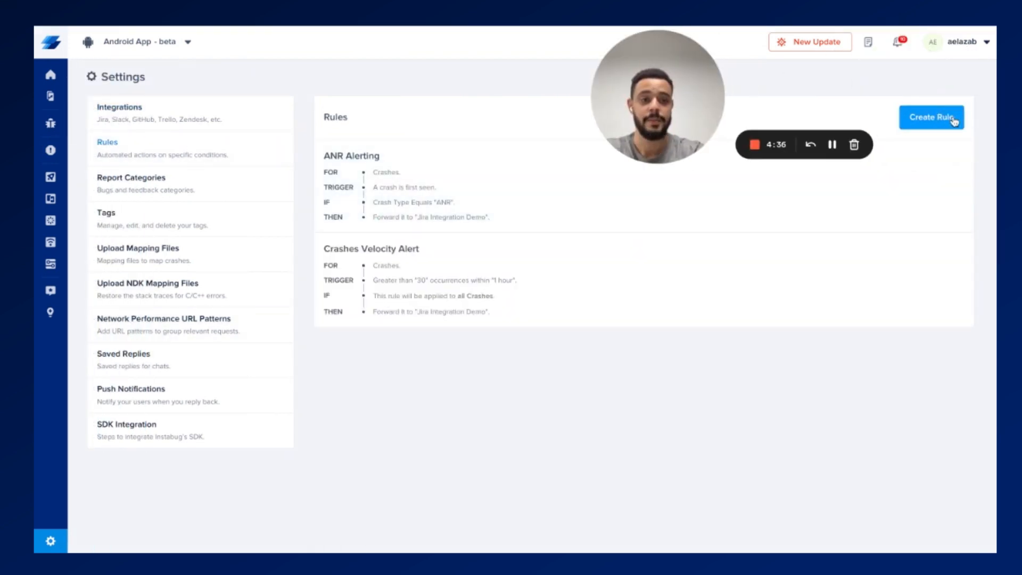
pyautogui.click(940, 117)
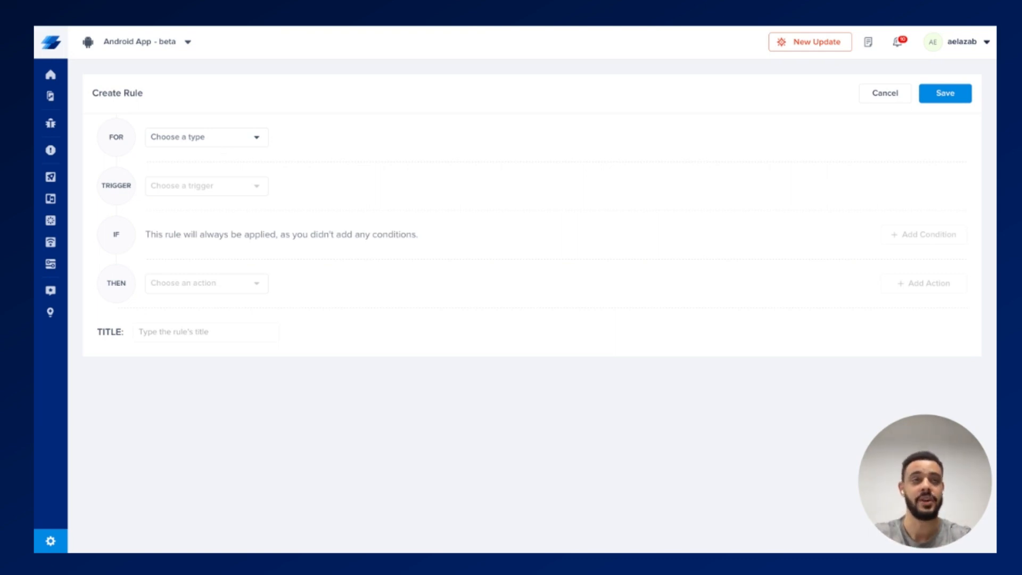
pyautogui.click(207, 137)
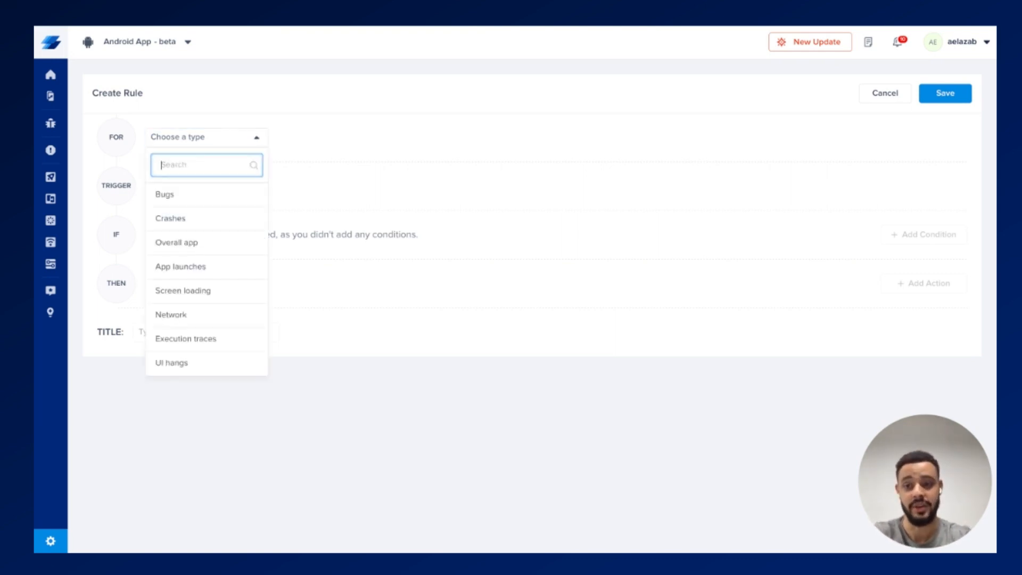
pyautogui.click(198, 223)
pyautogui.click(219, 192)
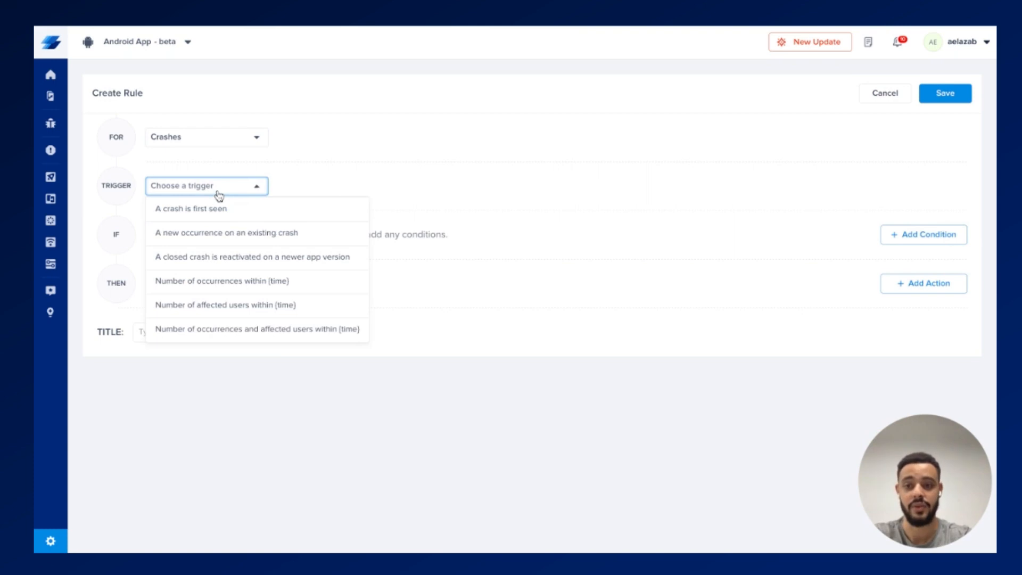
pyautogui.click(232, 234)
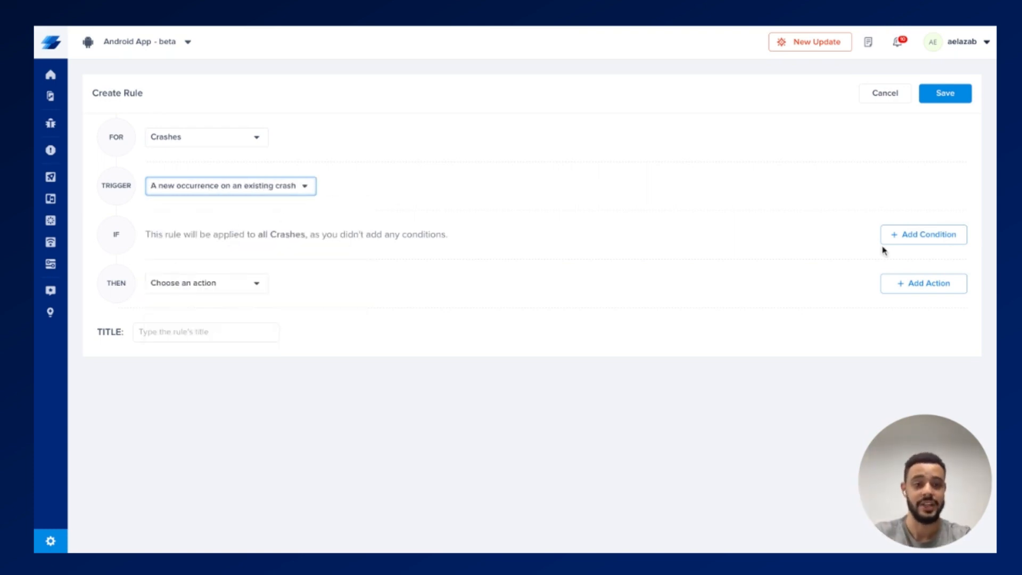
# Step: Add a rule condition that Package "Matches any of" featureA
pyautogui.click(905, 237)
pyautogui.click(197, 241)
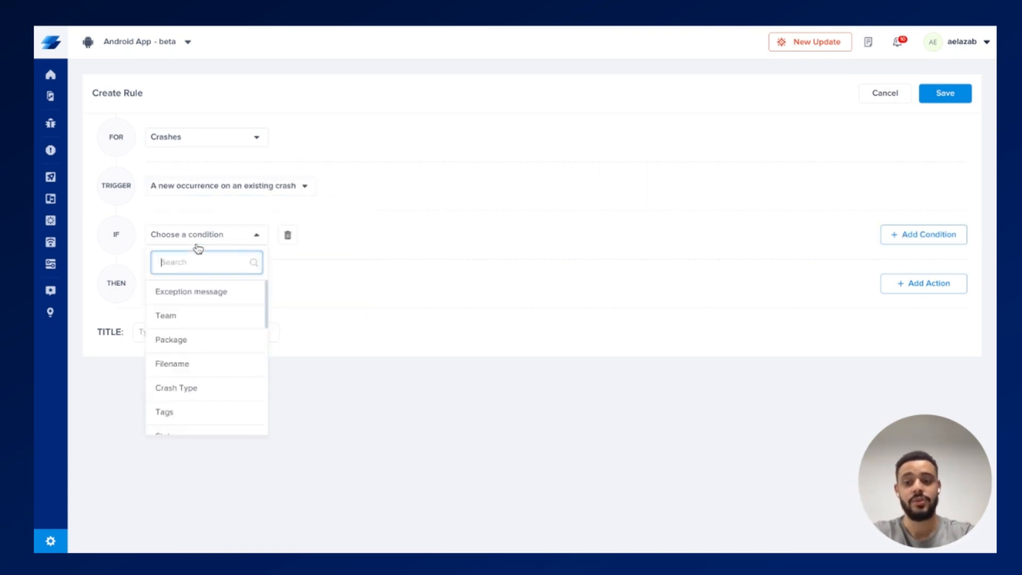
pyautogui.click(201, 340)
pyautogui.click(354, 240)
pyautogui.click(358, 264)
pyautogui.click(487, 234)
pyautogui.write('featureA')
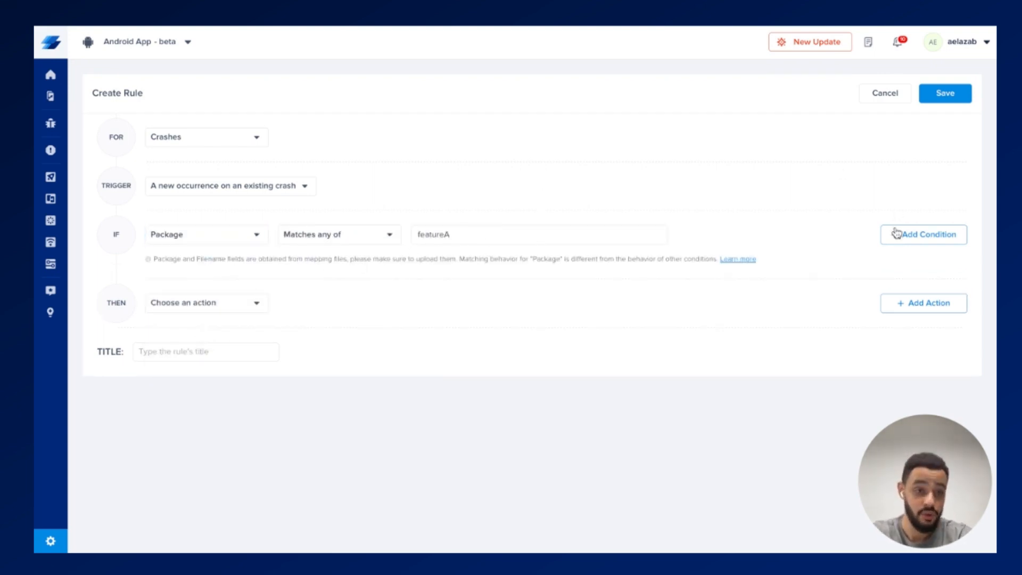
# Step: Add a second rule condition that Filename "Contains any of" FeatureA
pyautogui.click(894, 234)
pyautogui.click(223, 266)
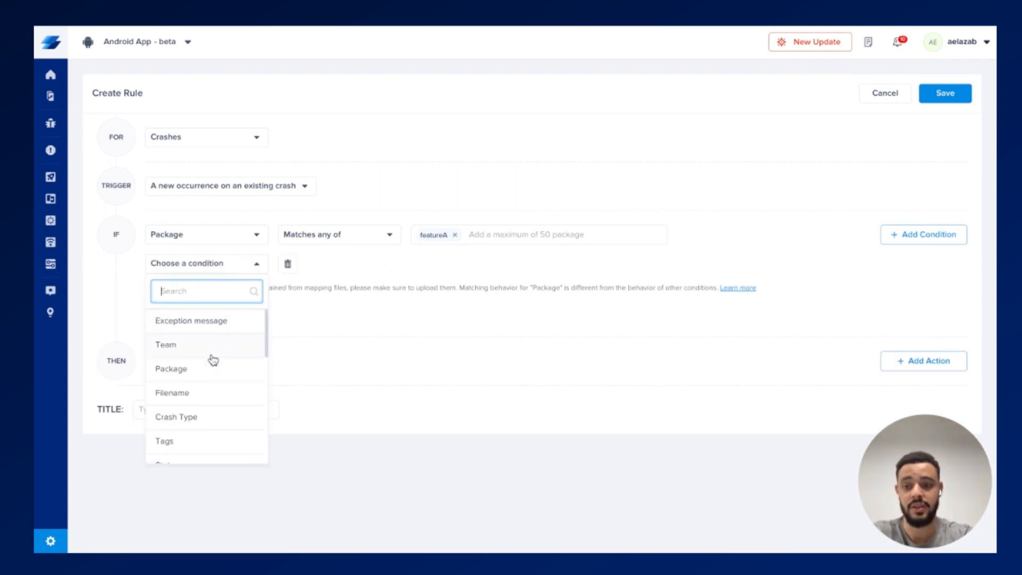
pyautogui.click(205, 394)
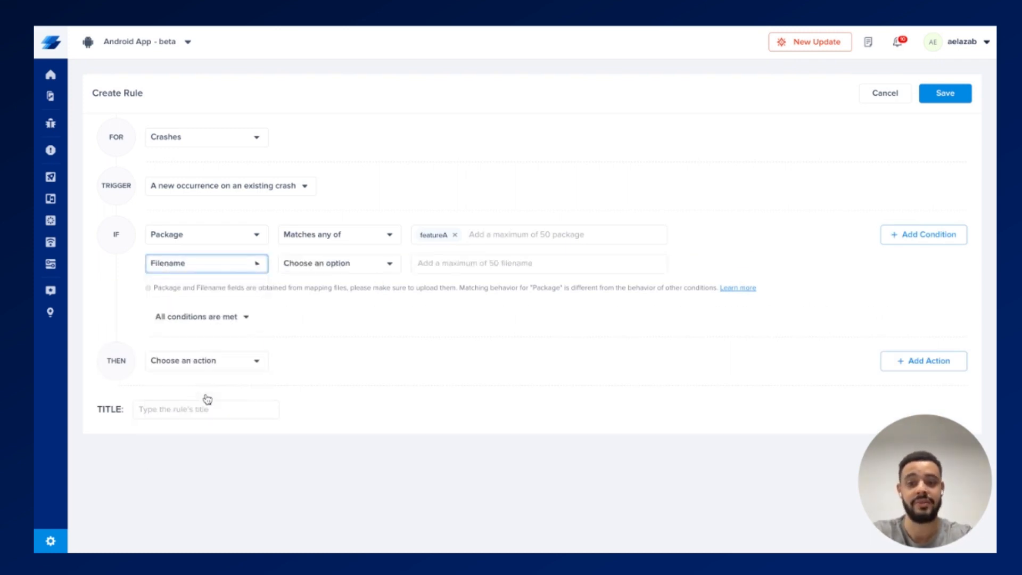
pyautogui.click(367, 266)
pyautogui.click(362, 297)
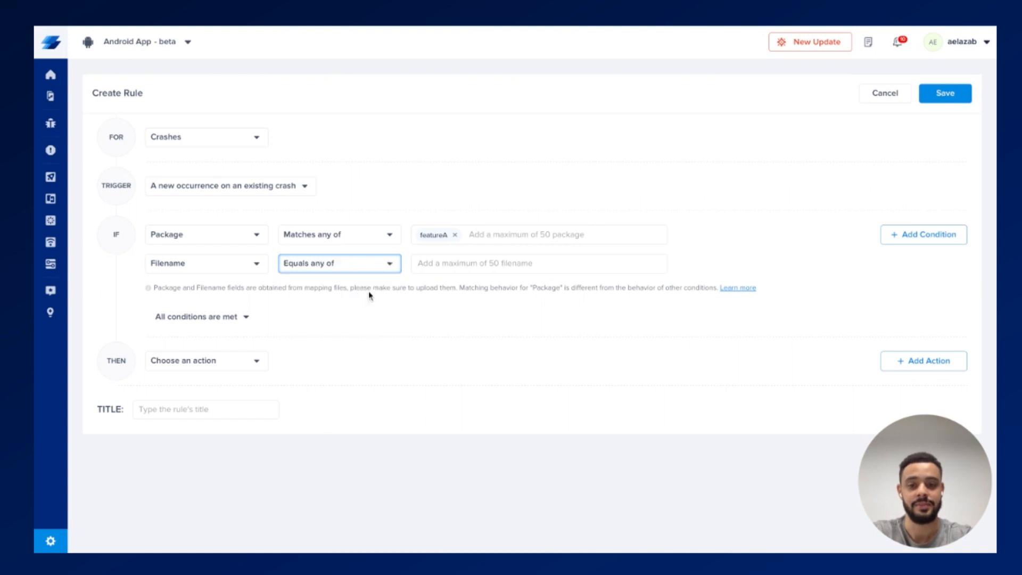
pyautogui.click(420, 263)
pyautogui.click(371, 265)
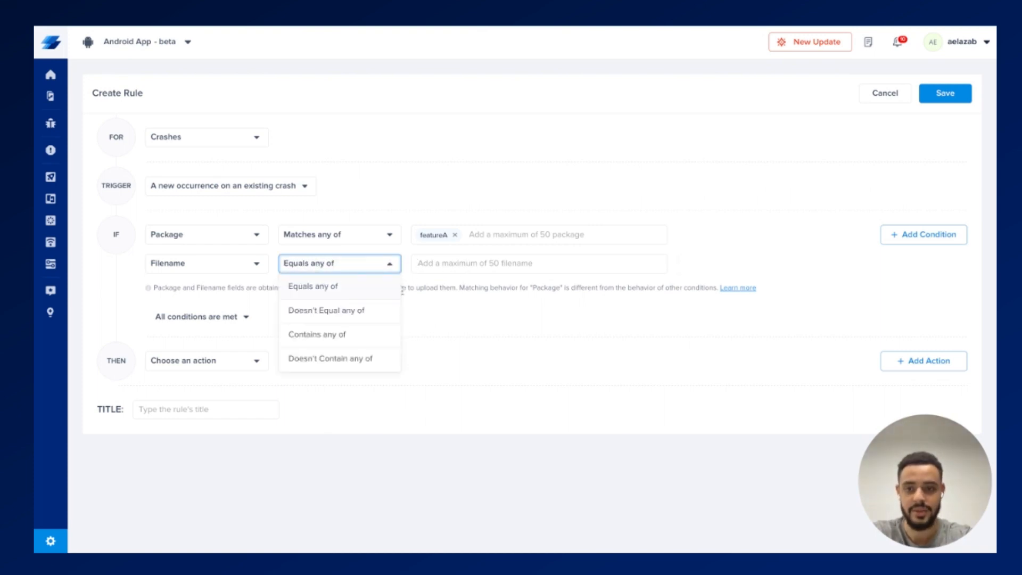
pyautogui.click(358, 336)
pyautogui.click(474, 270)
pyautogui.write('FeatureA')
pyautogui.press('Return')
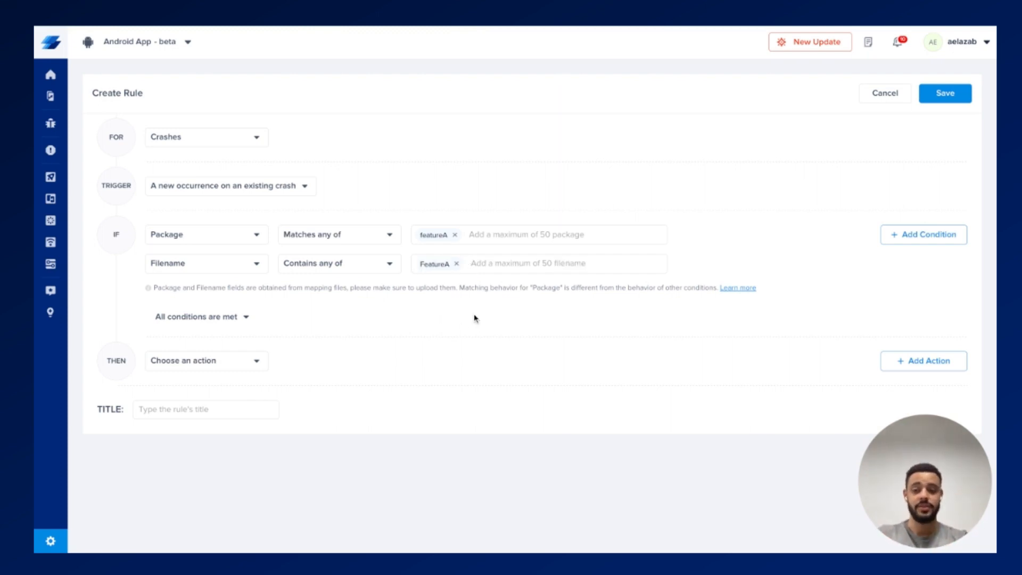
# Step: Require at least one of the conditions to be met and set the rule's action to Assign to Team Feature-A
pyautogui.click(195, 318)
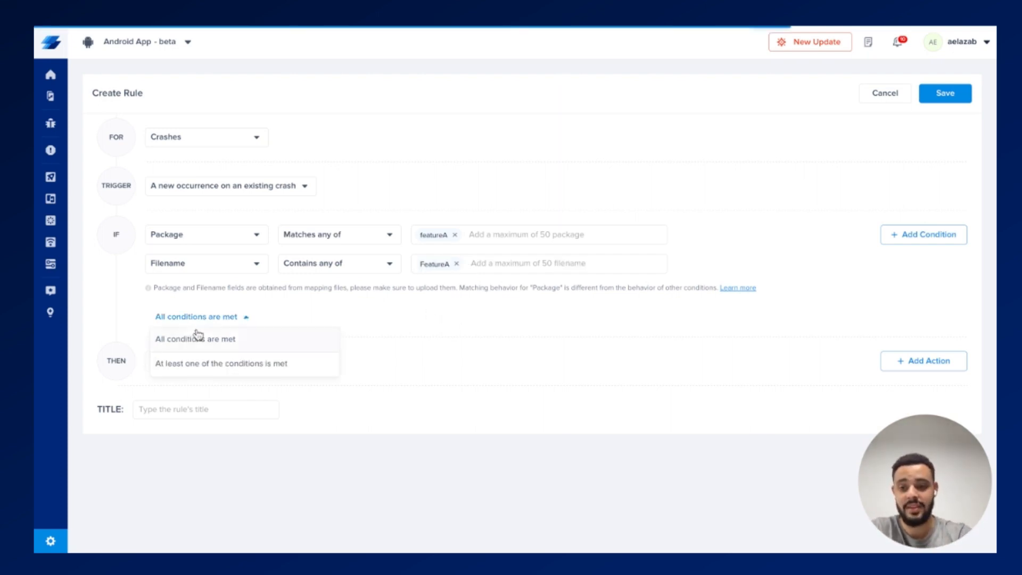
pyautogui.click(200, 369)
pyautogui.click(210, 361)
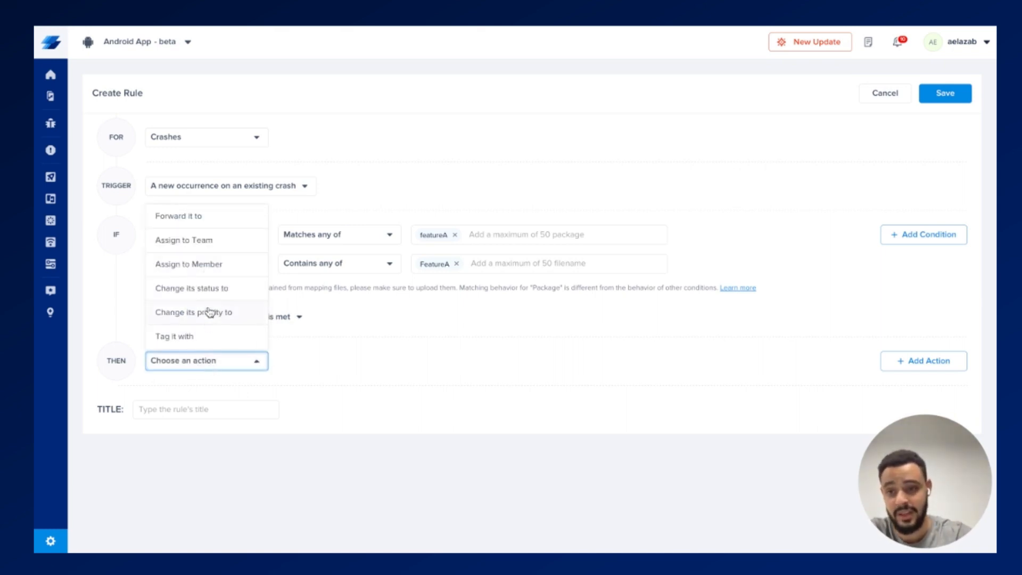
pyautogui.click(207, 242)
pyautogui.click(311, 362)
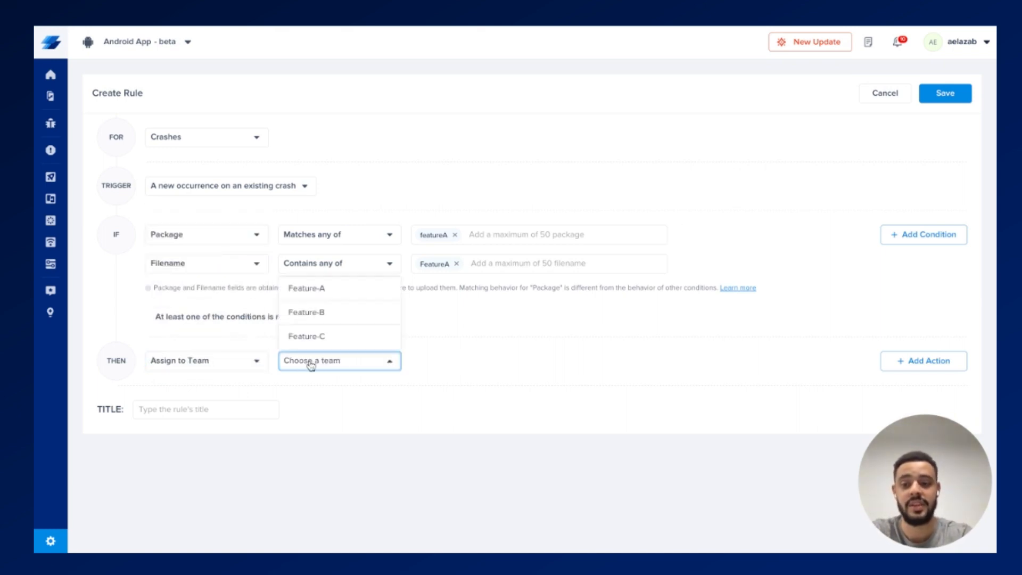
pyautogui.click(333, 292)
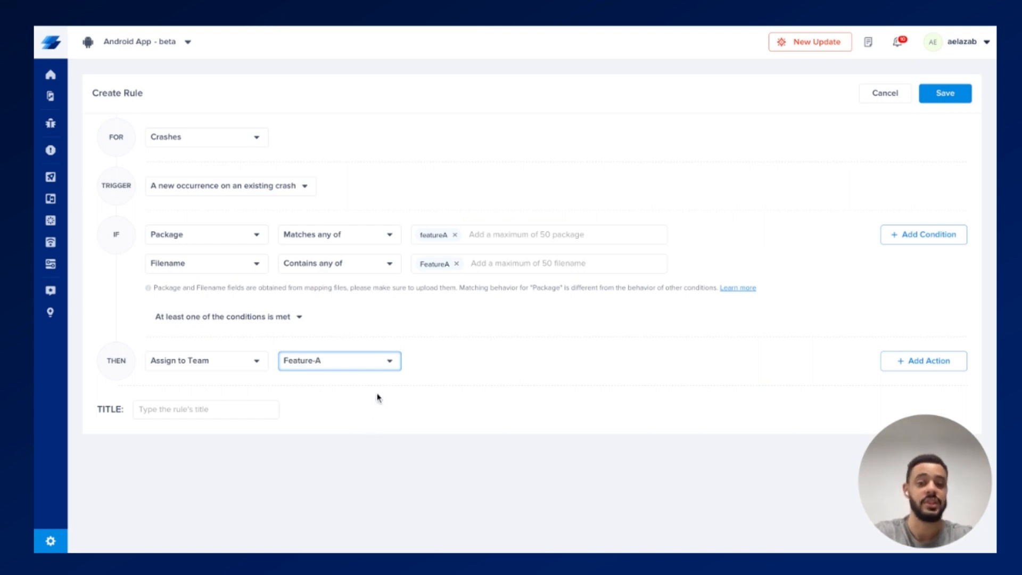
# Step: Title the rule "Assigning team"
pyautogui.click(182, 405)
pyautogui.write('Assig')
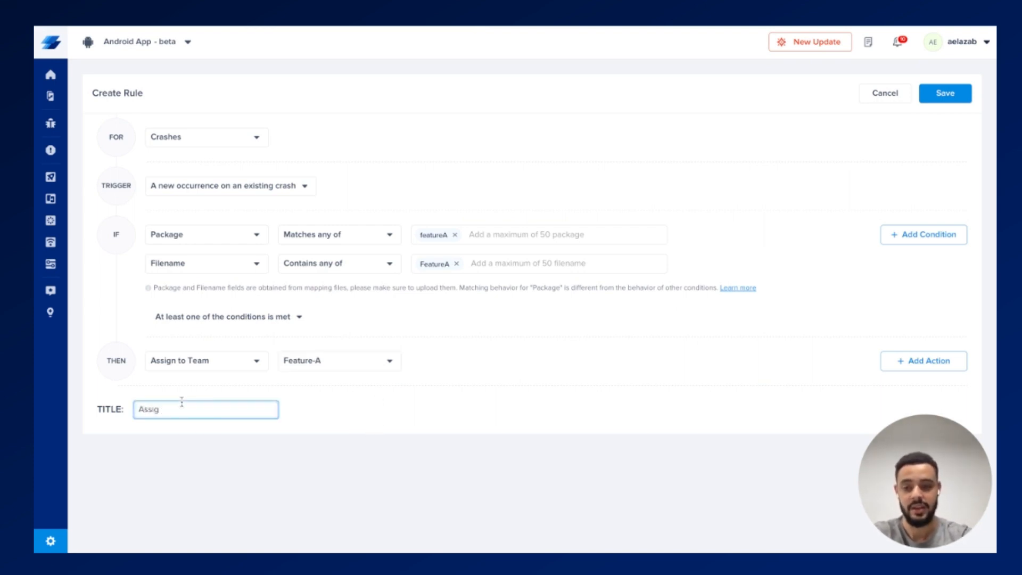
pyautogui.write('ning team')
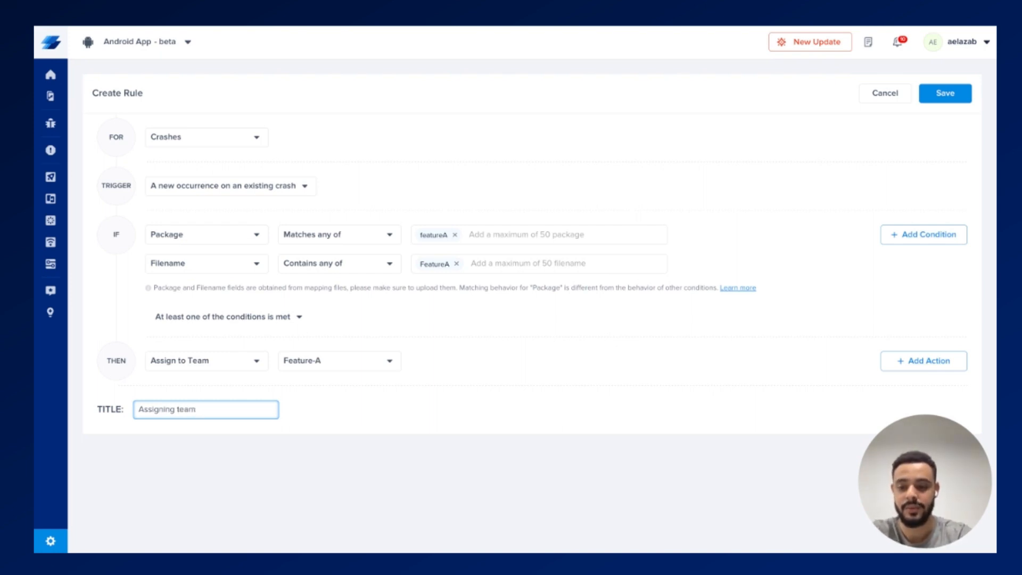
# Step: Complete the rule's title as "Assigning team A" and save the rule
pyautogui.write(' A')
pyautogui.click(278, 449)
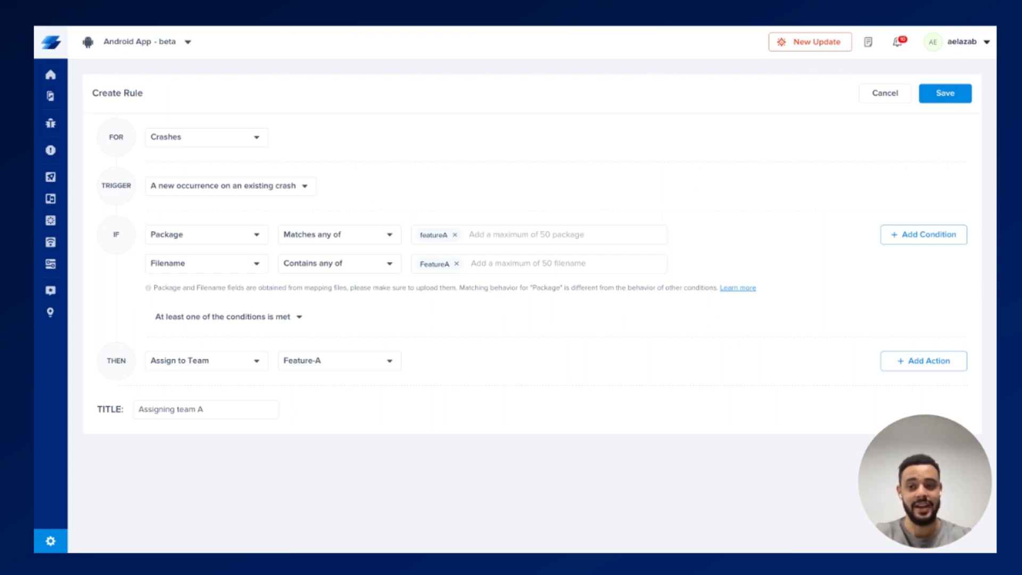
pyautogui.click(929, 98)
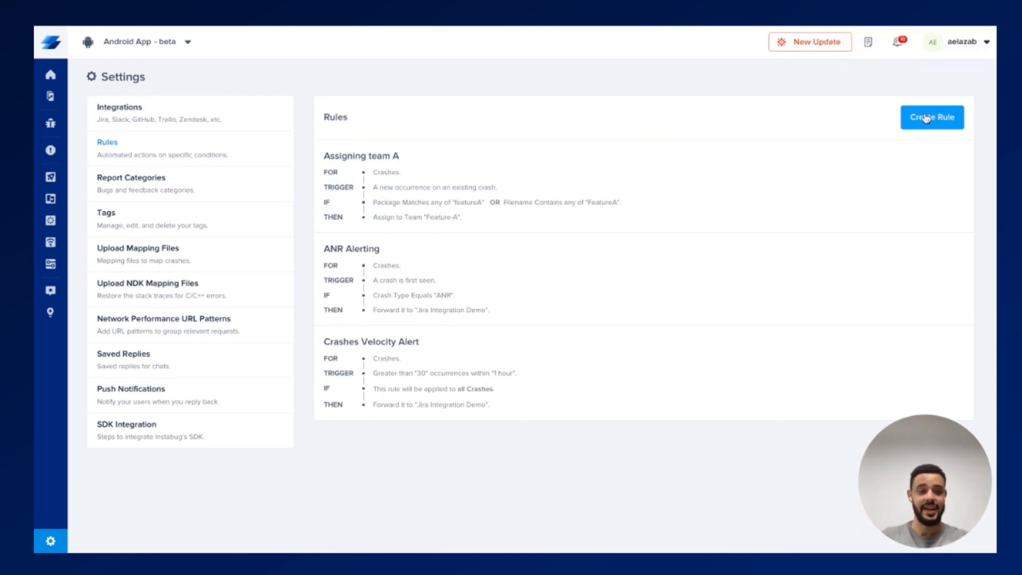
# Step: Create another rule for Crashes with the trigger "A new occurrence on an existing crash"
pyautogui.click(926, 117)
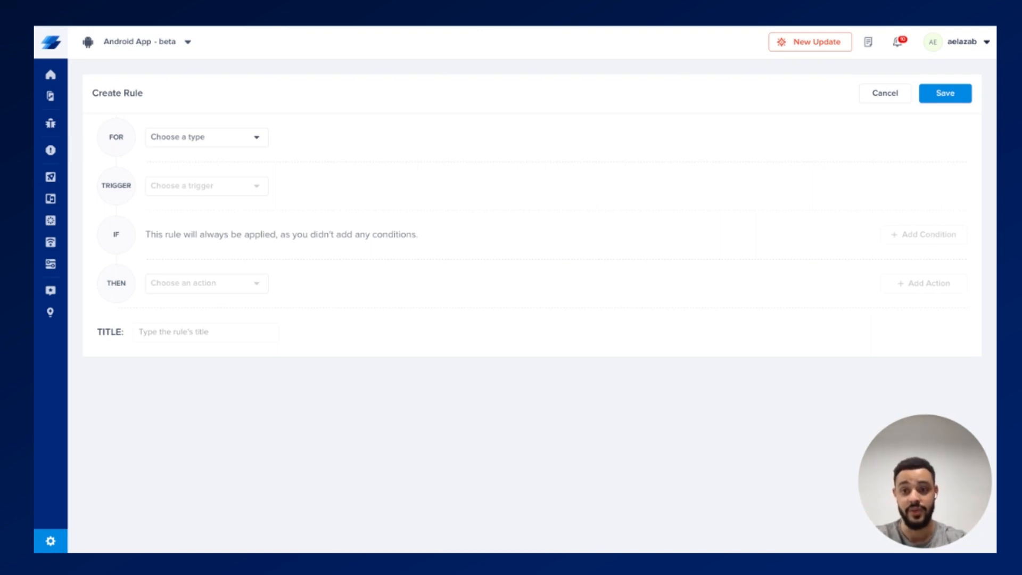
pyautogui.click(206, 137)
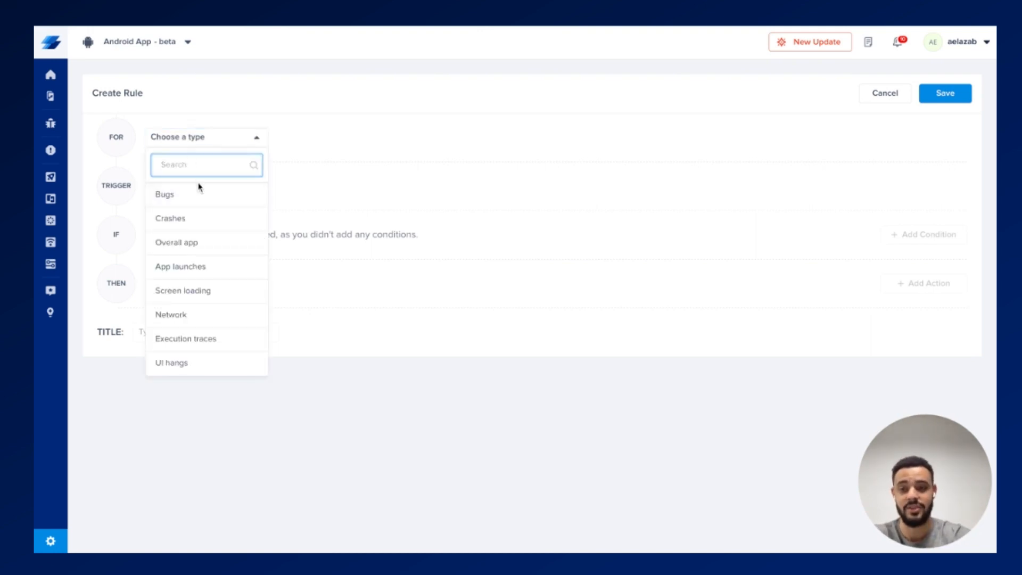
pyautogui.click(197, 215)
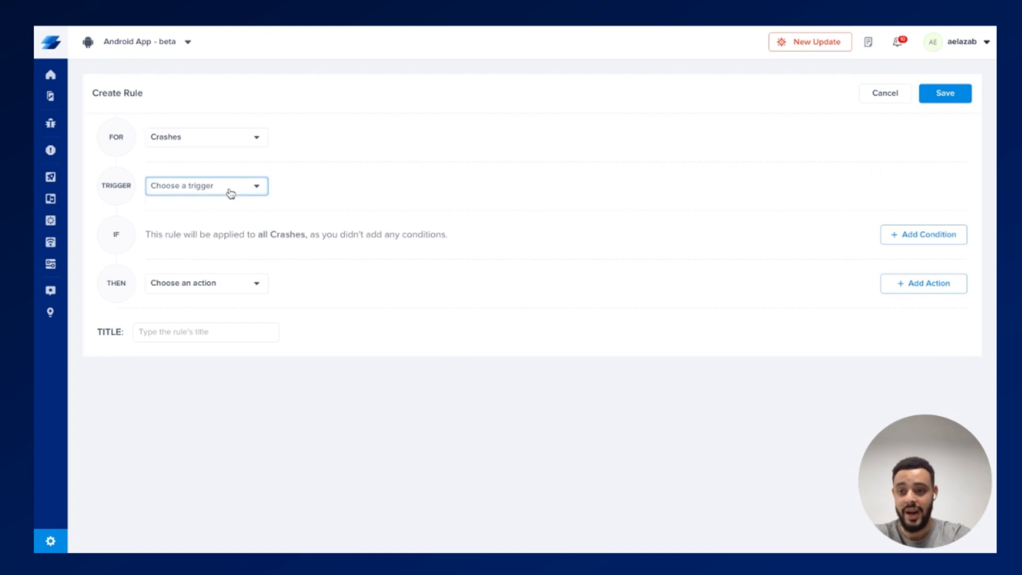
pyautogui.click(231, 192)
pyautogui.click(249, 233)
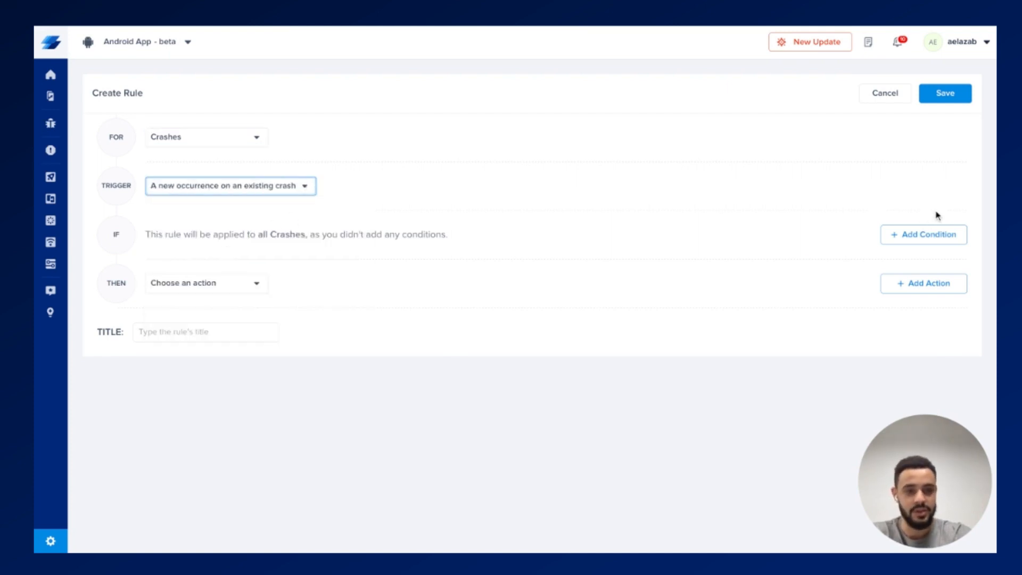
# Step: Add a condition to the new rule that Team is Feature-A
pyautogui.click(921, 242)
pyautogui.click(226, 236)
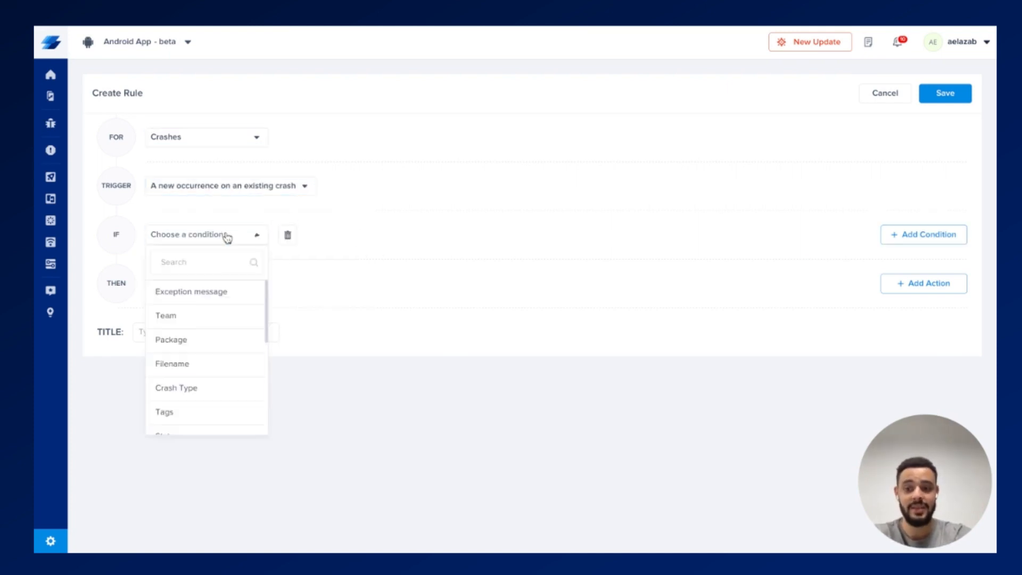
pyautogui.click(192, 319)
pyautogui.click(357, 243)
pyautogui.click(347, 280)
pyautogui.click(448, 313)
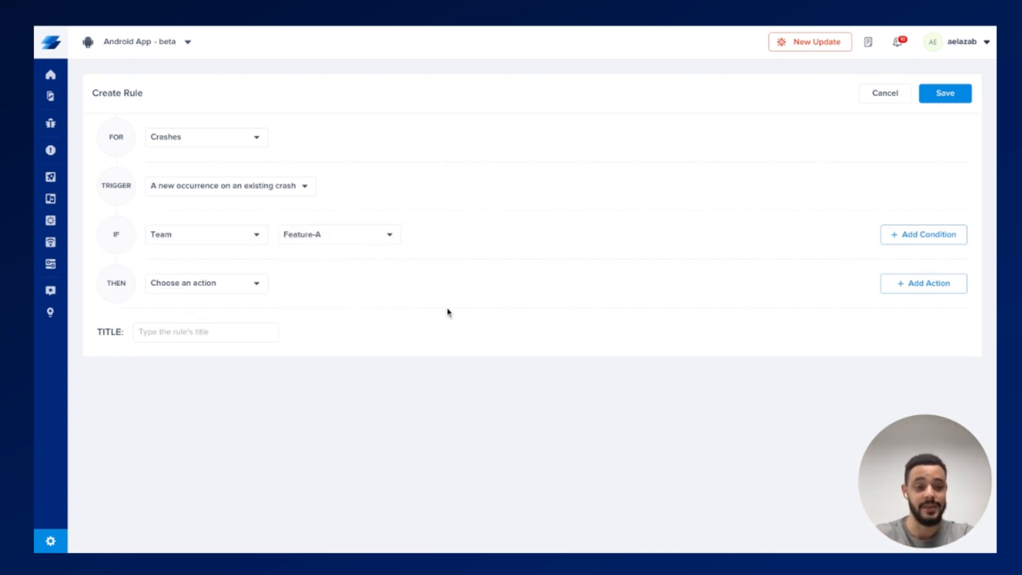
# Step: Set the rule's action to Forward it to Emergency-Slack-Integration
pyautogui.click(165, 285)
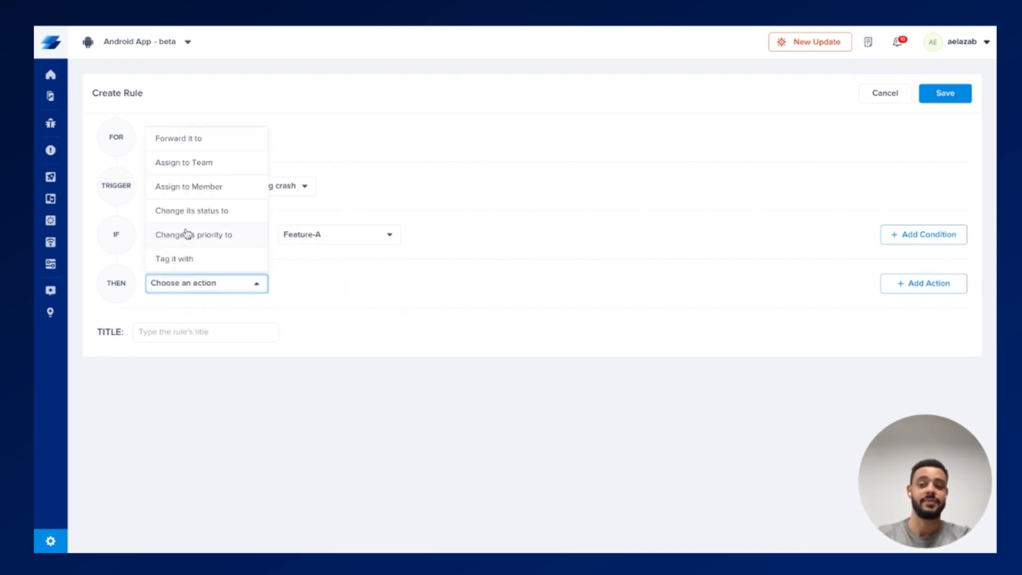
pyautogui.click(210, 140)
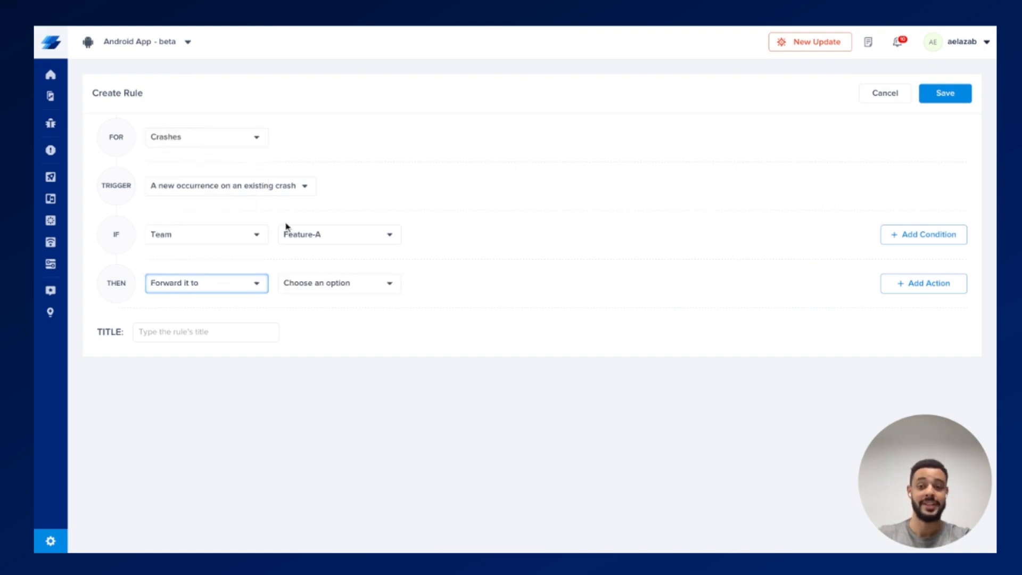
pyautogui.click(321, 285)
pyautogui.write('sla')
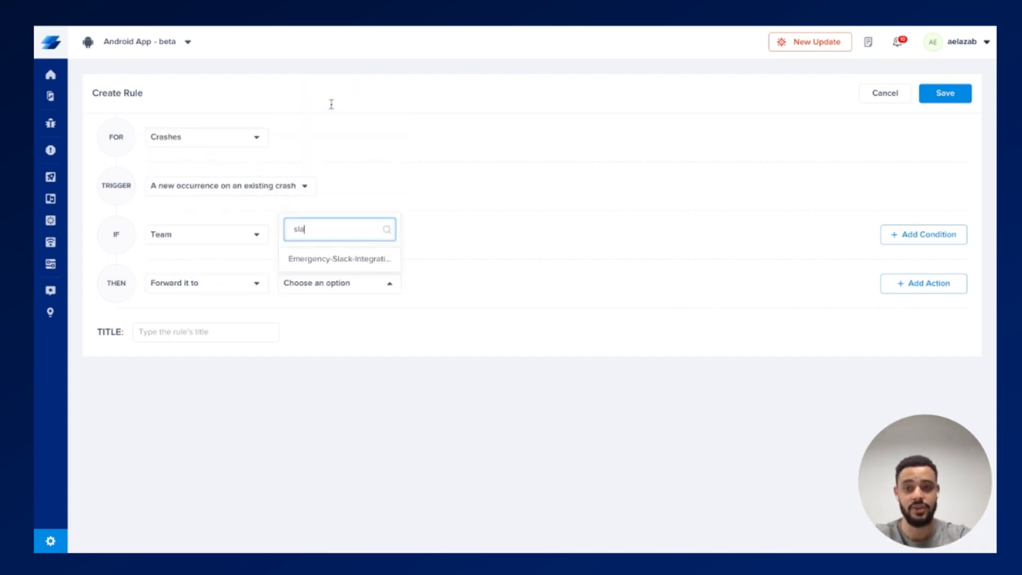
pyautogui.click(315, 266)
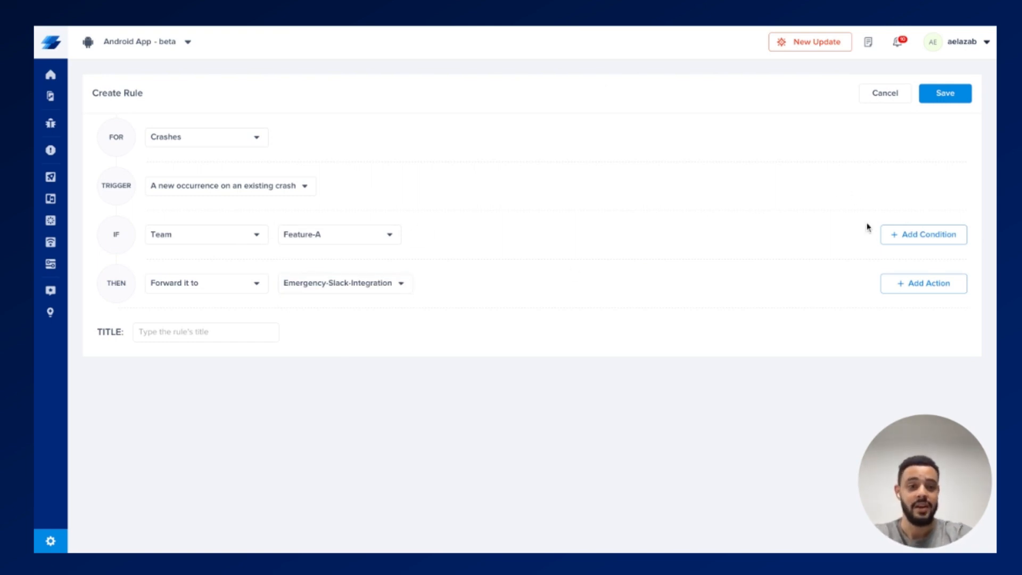
pyautogui.click(899, 237)
pyautogui.moveTo(281, 276)
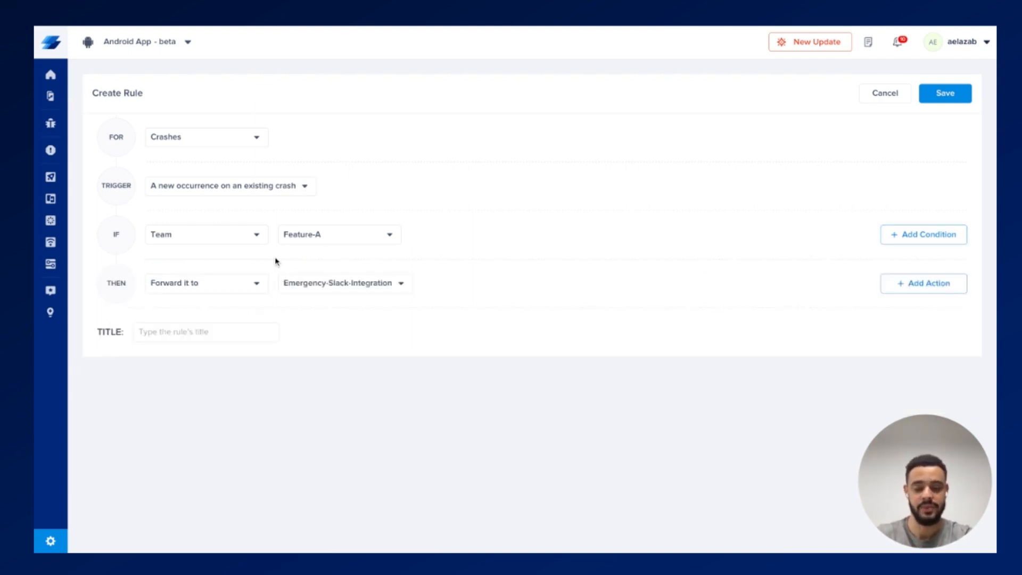
pyautogui.moveTo(426, 239)
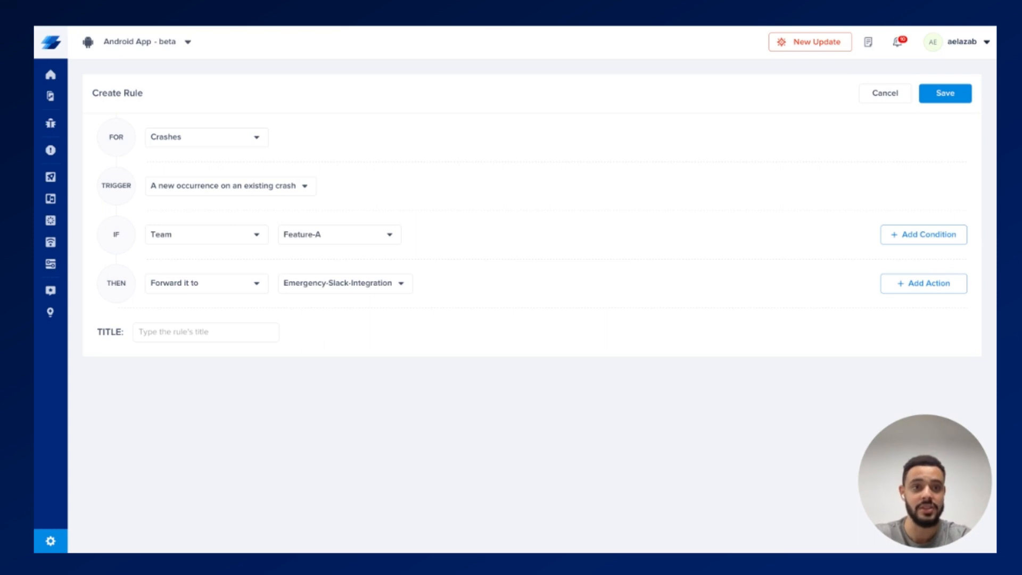
# Step: Change the trigger to "Number of occurrences and affected users within (time)" with the time range Within 1 day
pyautogui.click(201, 187)
pyautogui.click(200, 335)
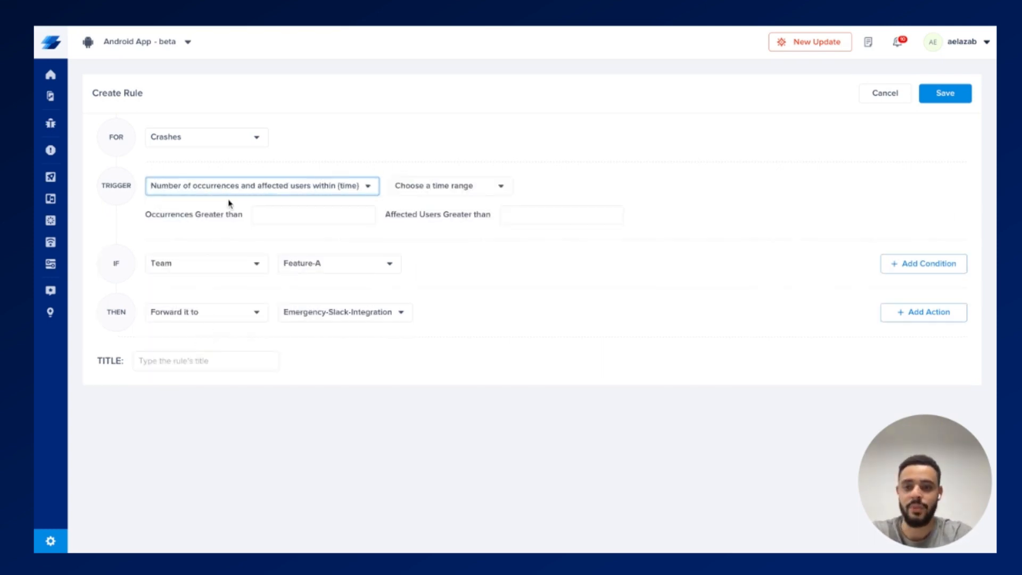
pyautogui.click(462, 190)
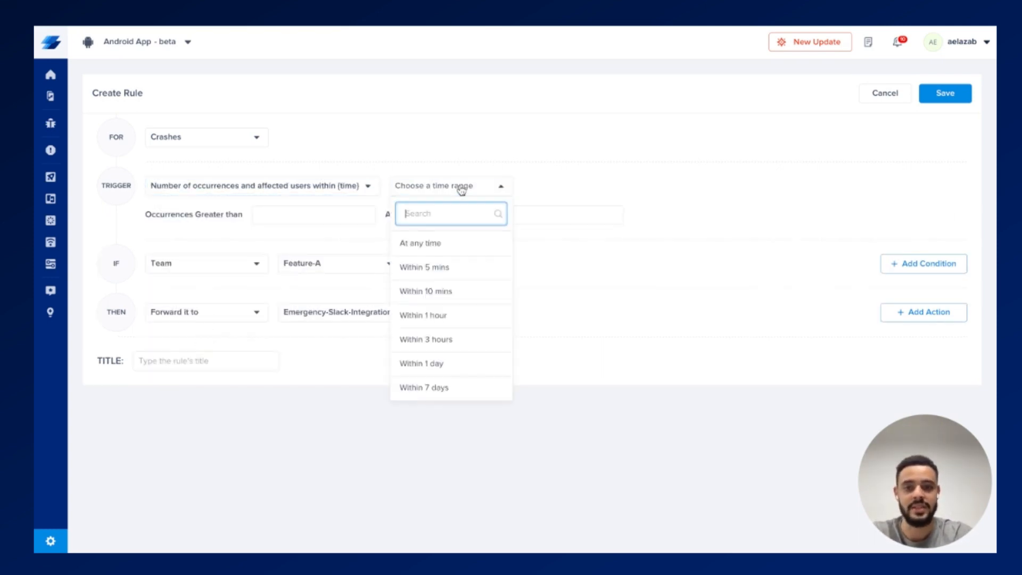
pyautogui.click(429, 366)
# Step: Set the trigger thresholds to occurrences greater than 100000 and affected users greater than 1000
pyautogui.click(293, 217)
pyautogui.write('10')
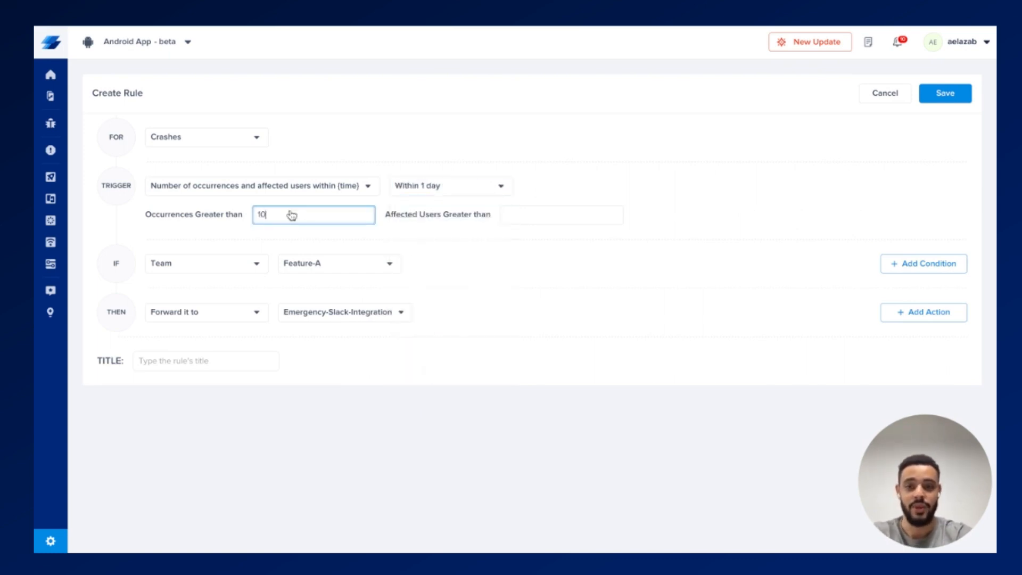
pyautogui.write('0000')
pyautogui.click(536, 223)
pyautogui.write('100000')
pyautogui.click(608, 272)
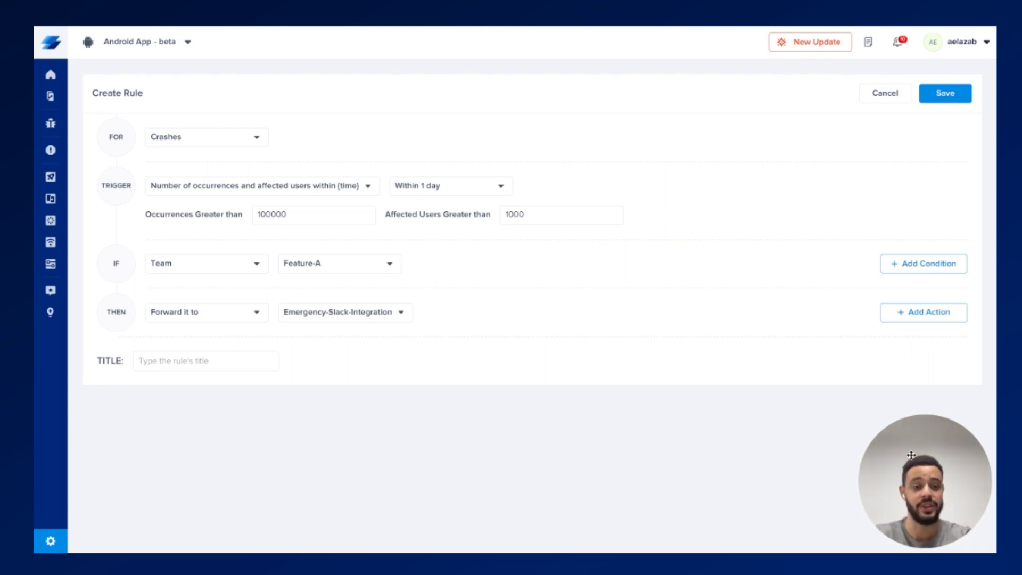
# Step: Add a second condition on Crash Type with Equals, trying ANR before setting it to Crash
pyautogui.moveTo(916, 507); pyautogui.dragTo(848, 171)
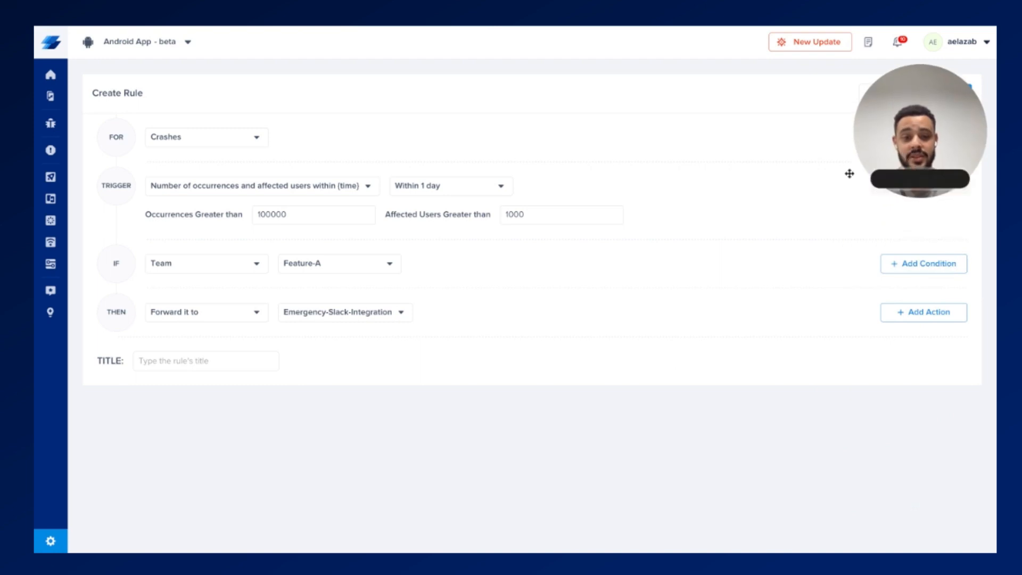
pyautogui.click(922, 269)
pyautogui.click(223, 295)
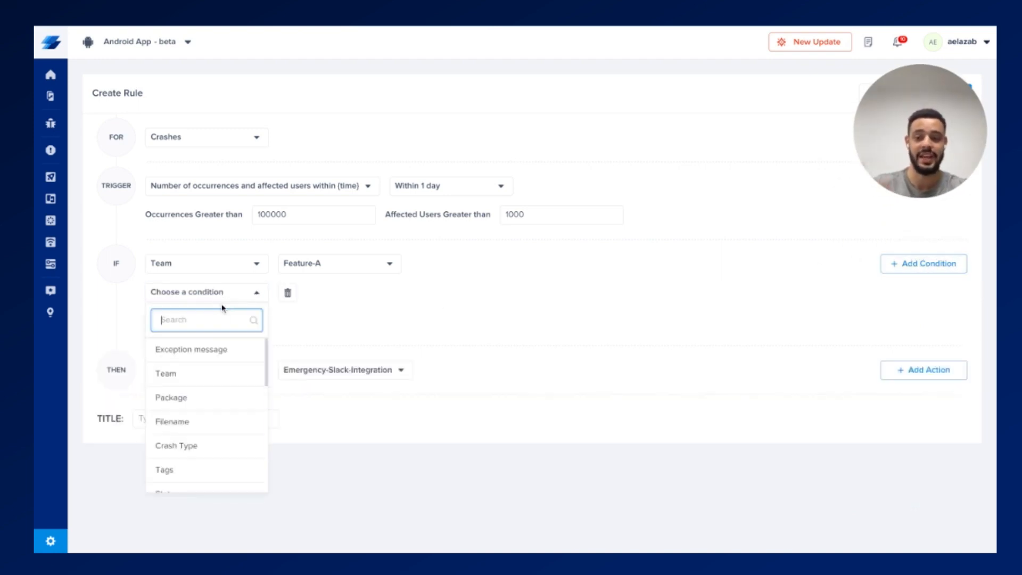
pyautogui.scroll(-2, 206, 359)
pyautogui.click(196, 391)
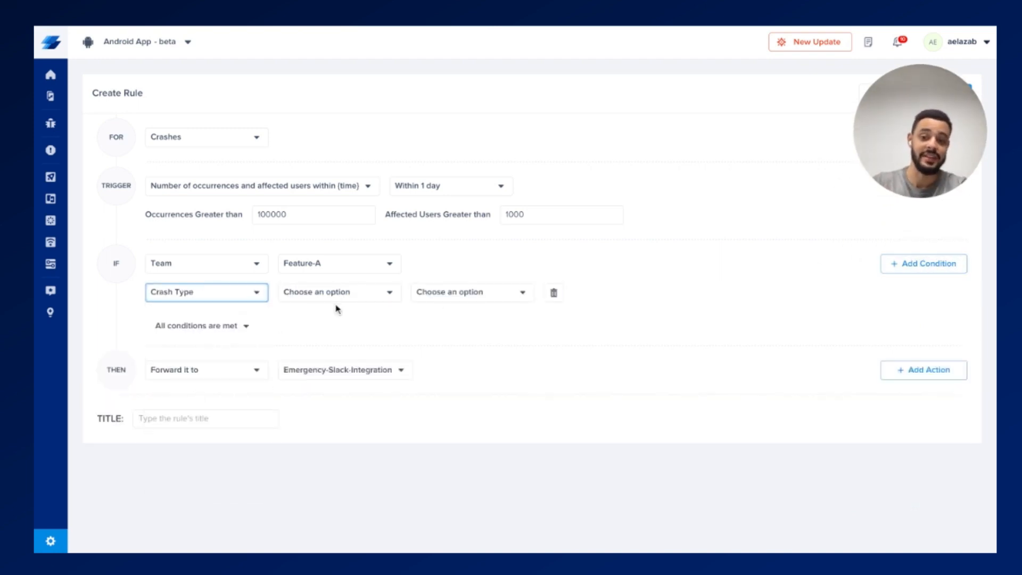
pyautogui.click(338, 293)
pyautogui.click(334, 319)
pyautogui.click(432, 293)
pyautogui.click(438, 366)
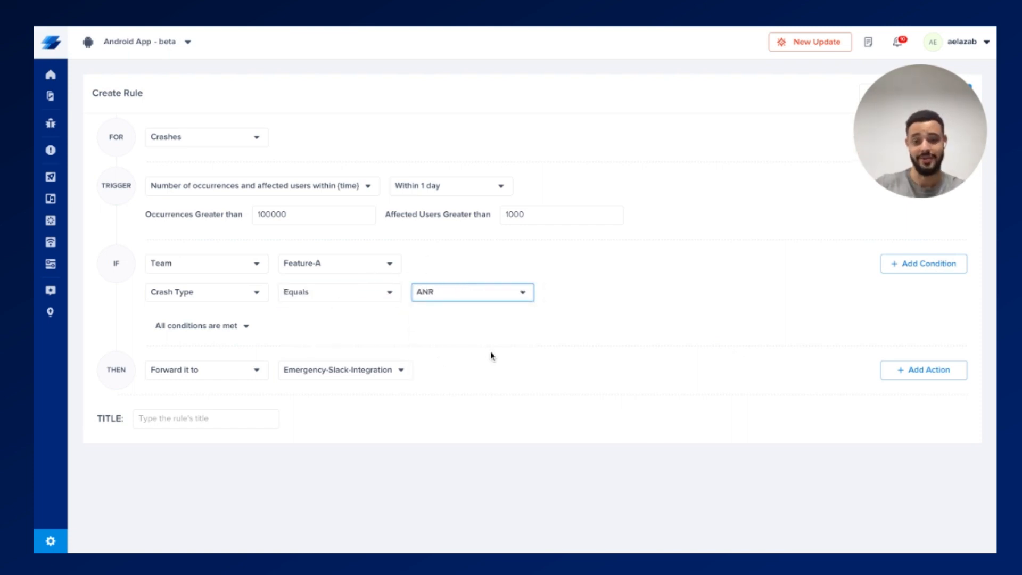
pyautogui.click(456, 298)
pyautogui.click(451, 318)
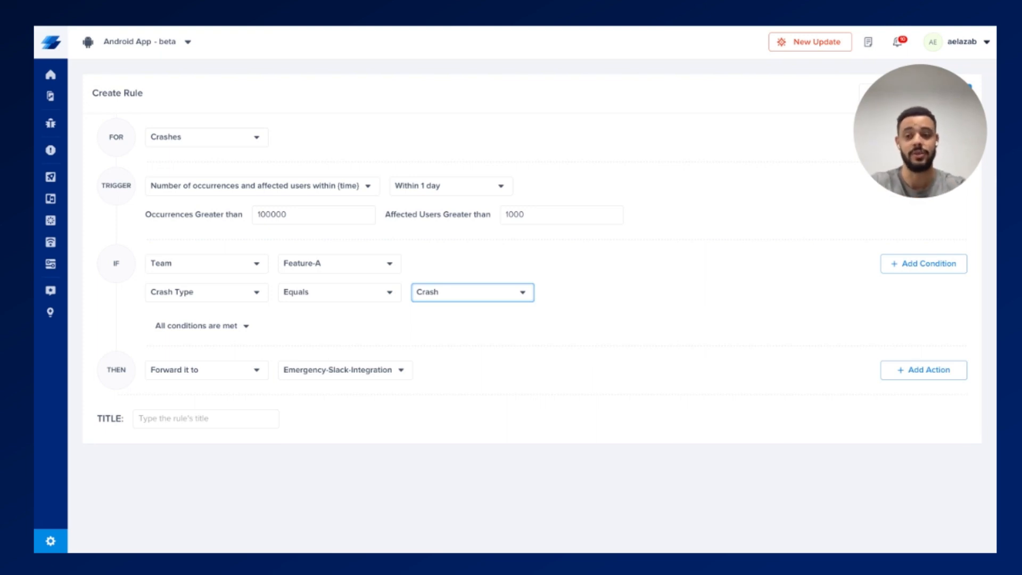
# Step: Leave the rule for the crashes list and discard its unsaved changes
pyautogui.click(62, 154)
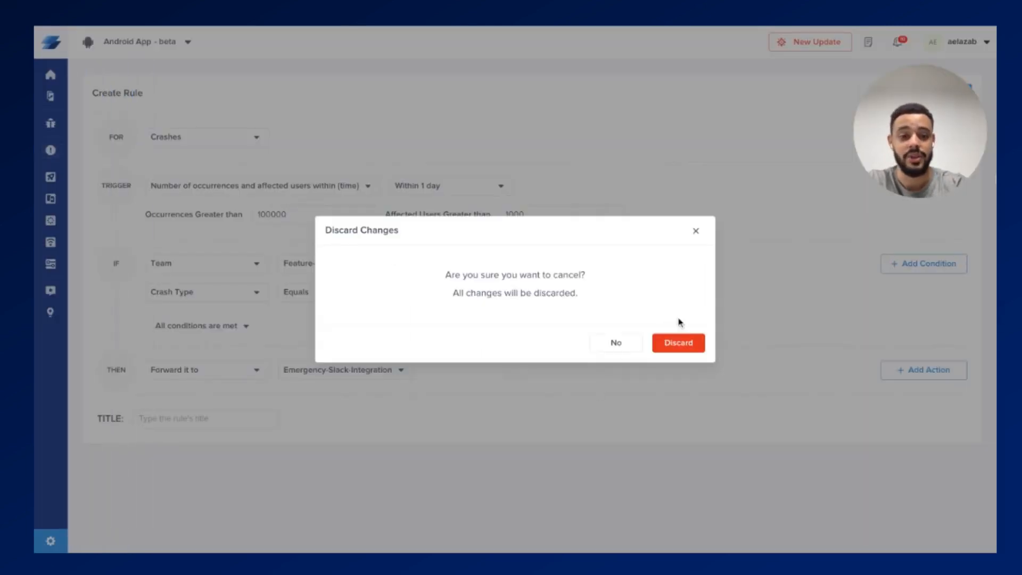
pyautogui.click(677, 352)
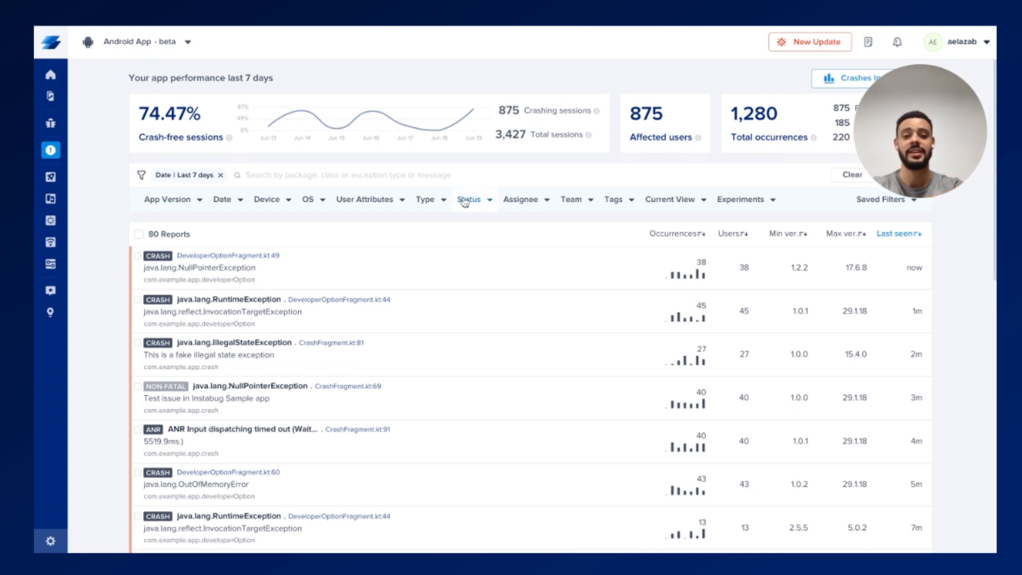
# Step: Filter the crashes list by Team N/A
pyautogui.click(562, 203)
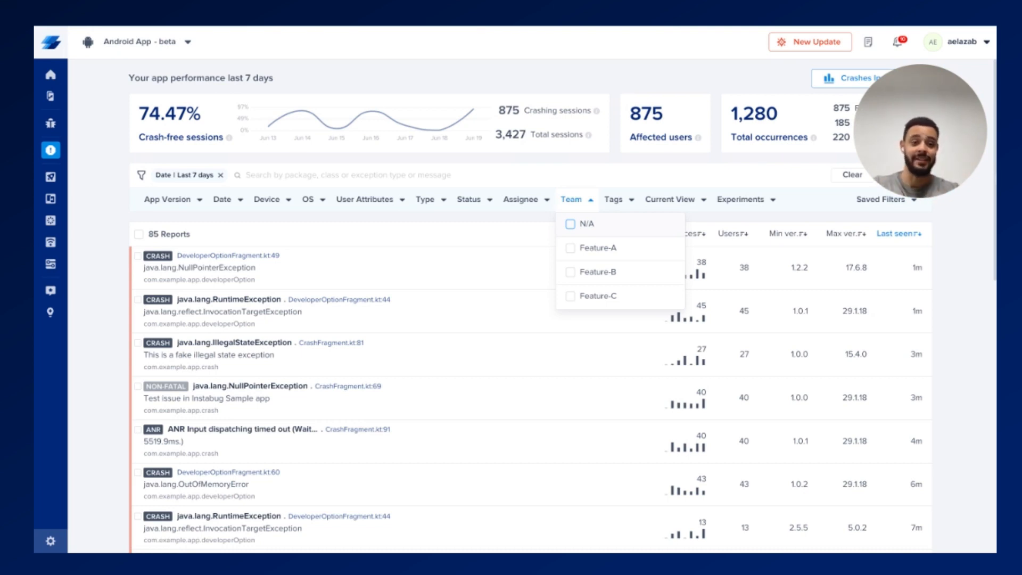
pyautogui.click(570, 223)
pyautogui.click(578, 203)
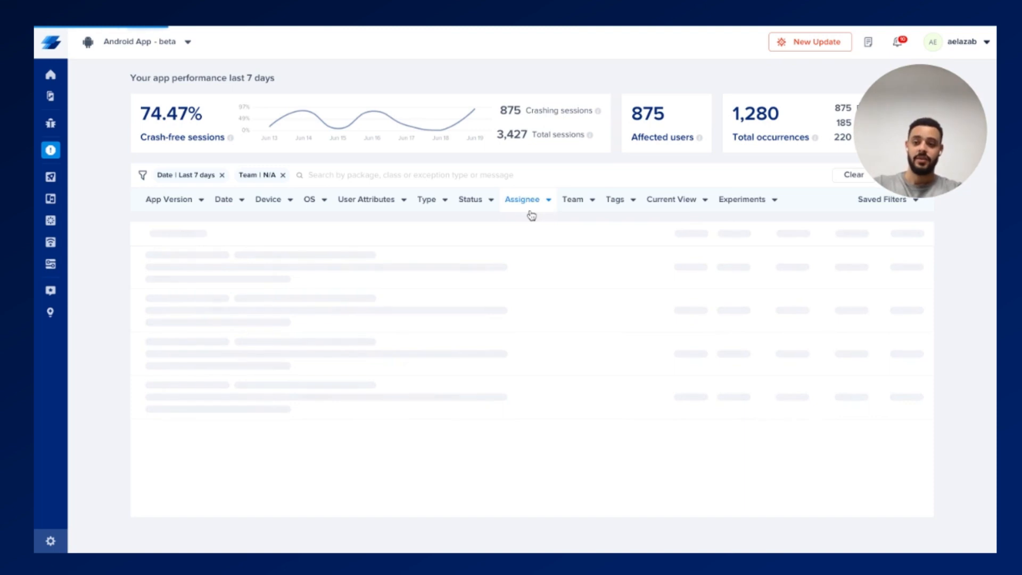